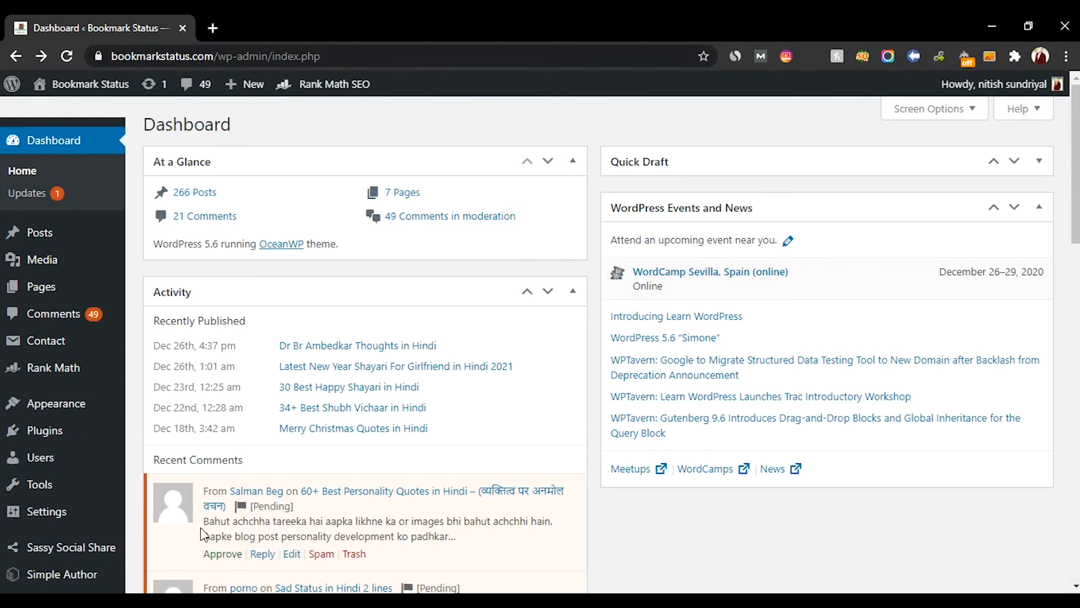
# Review the permalink structures in the site's permalink settings and save them with the Post name structure selected.
pyautogui.moveTo(87, 519)
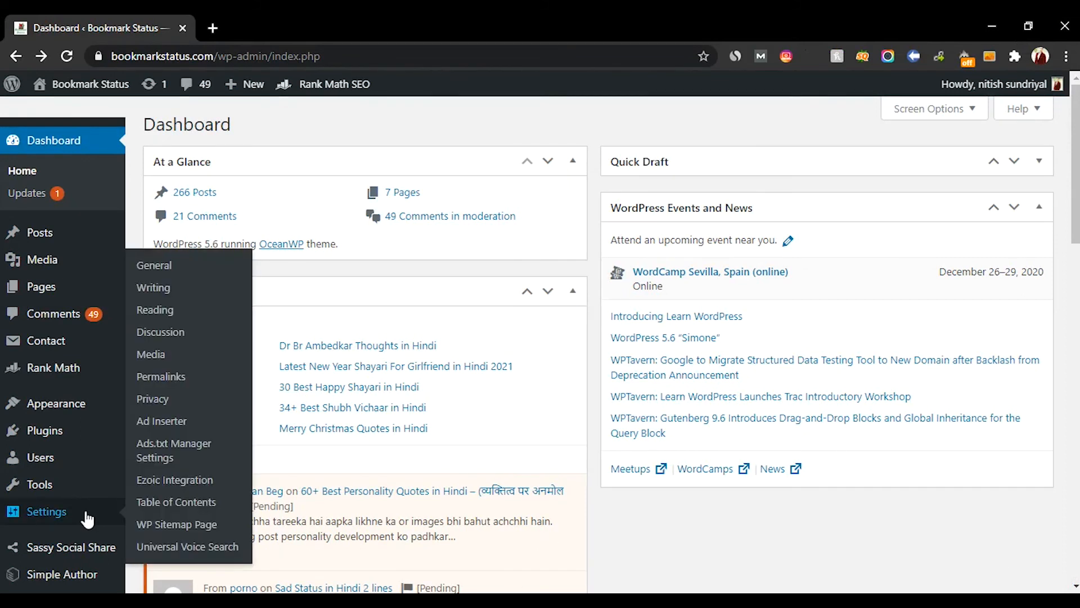
pyautogui.click(162, 377)
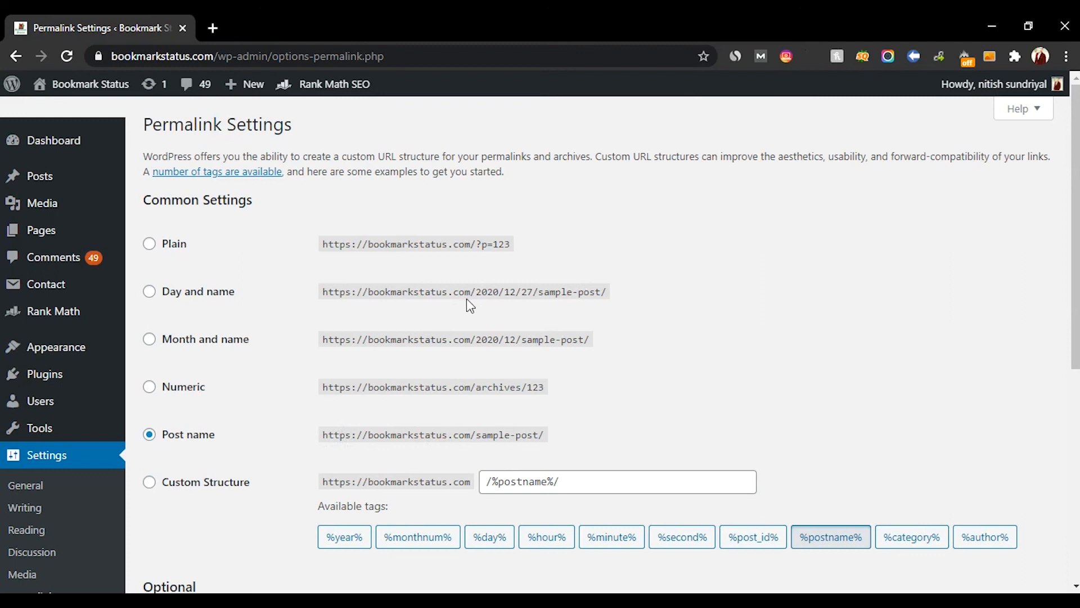
pyautogui.moveTo(478, 292); pyautogui.dragTo(538, 292)
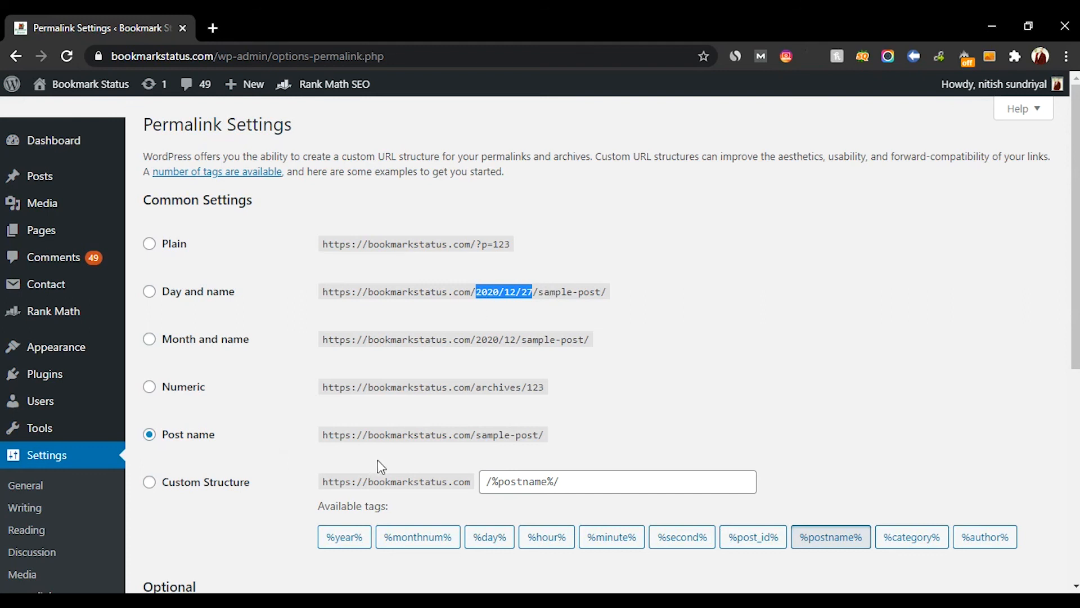
pyautogui.doubleClick(399, 434)
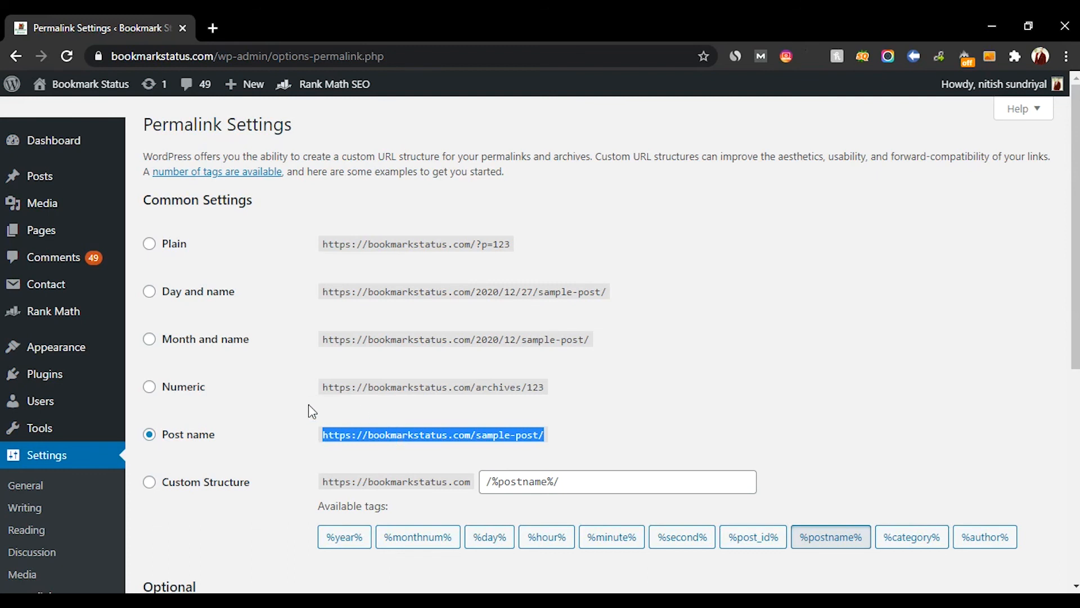
pyautogui.scroll(-4, 308, 404)
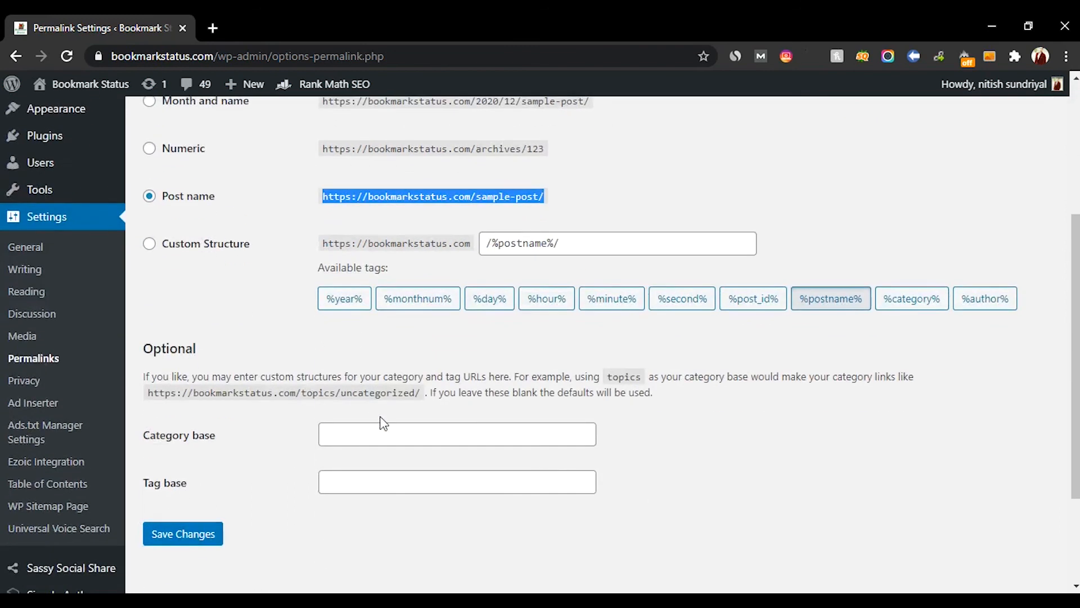
pyautogui.click(215, 539)
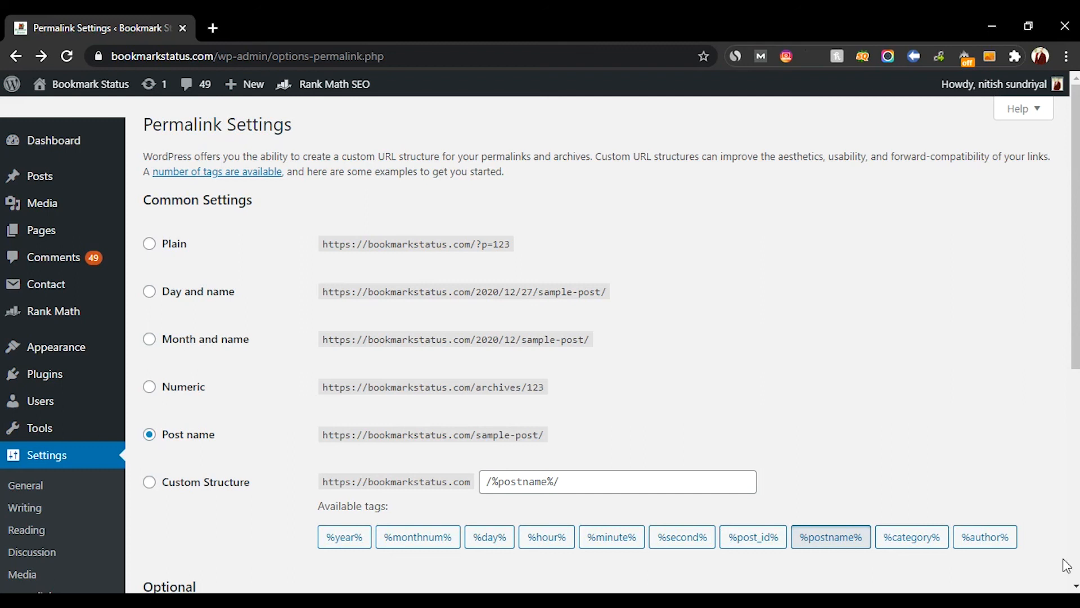
# Open the Reading settings and examine the homepage display, feed and search engine visibility options.
pyautogui.scroll(-1, 1031, 373)
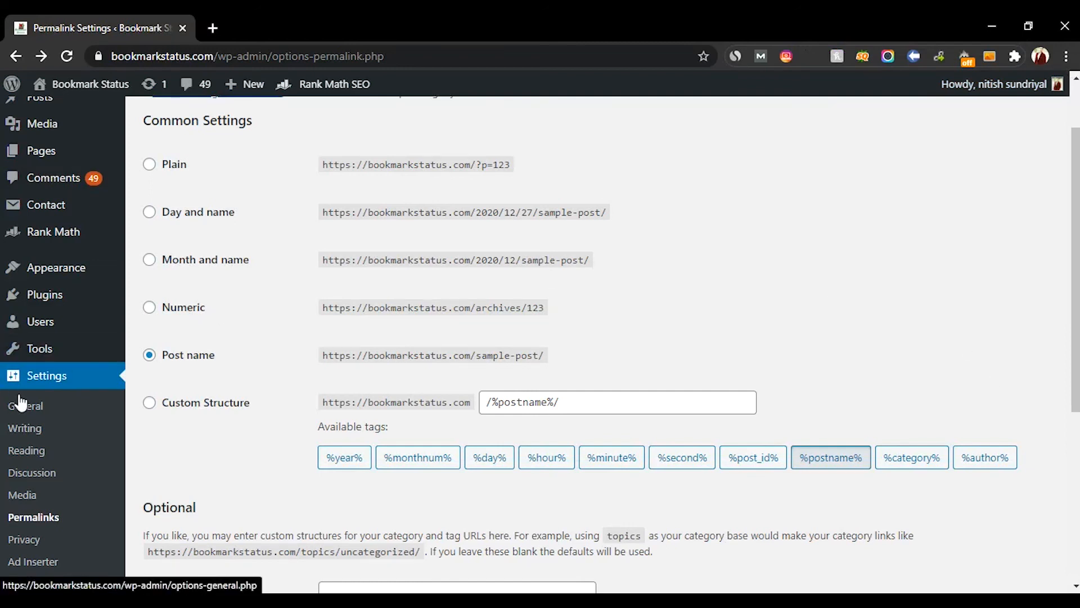
pyautogui.click(35, 457)
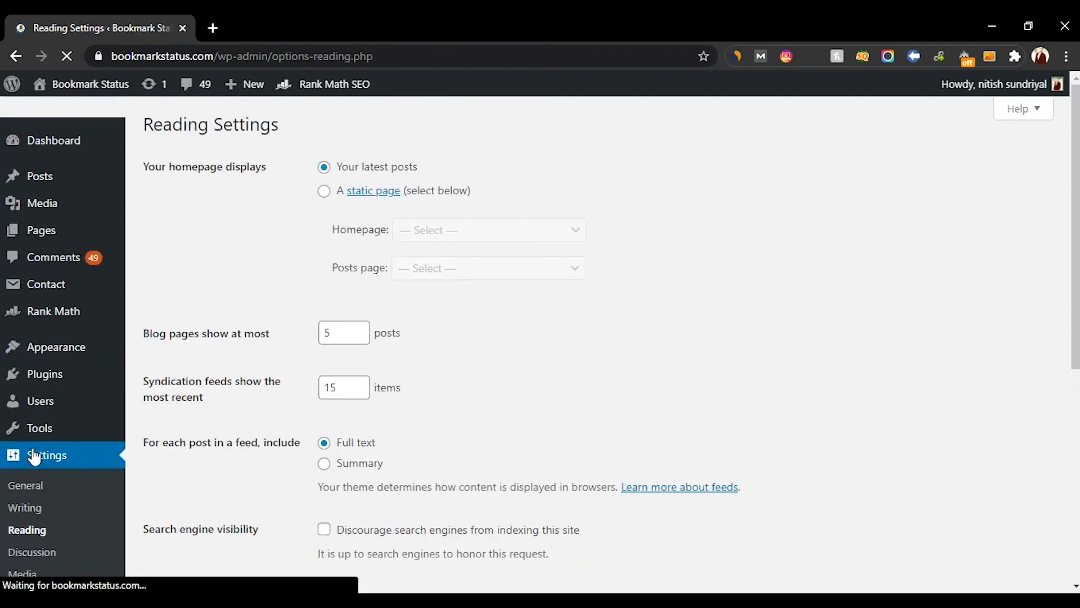
pyautogui.scroll(-3, 593, 320)
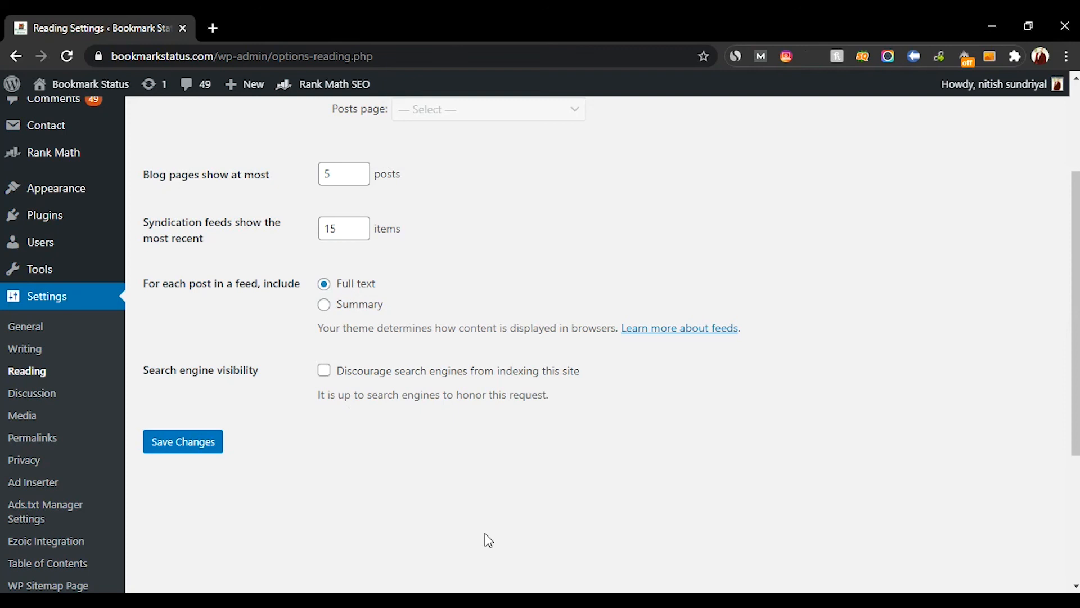
pyautogui.scroll(3, 1005, 386)
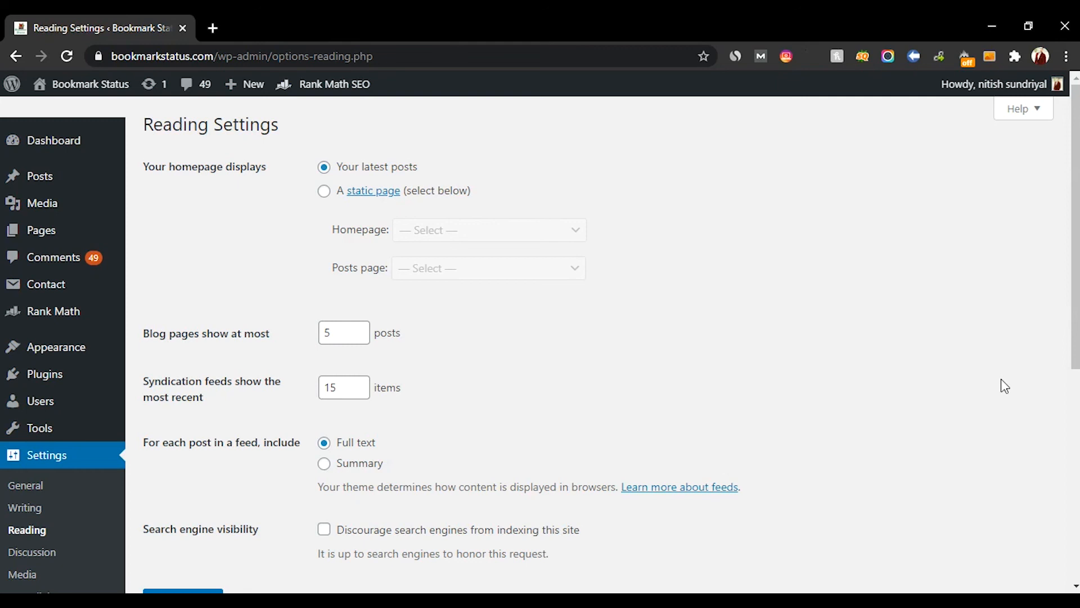
# Open the post Categories and Tags pages, each in its own new browser tab.
pyautogui.moveTo(54, 175)
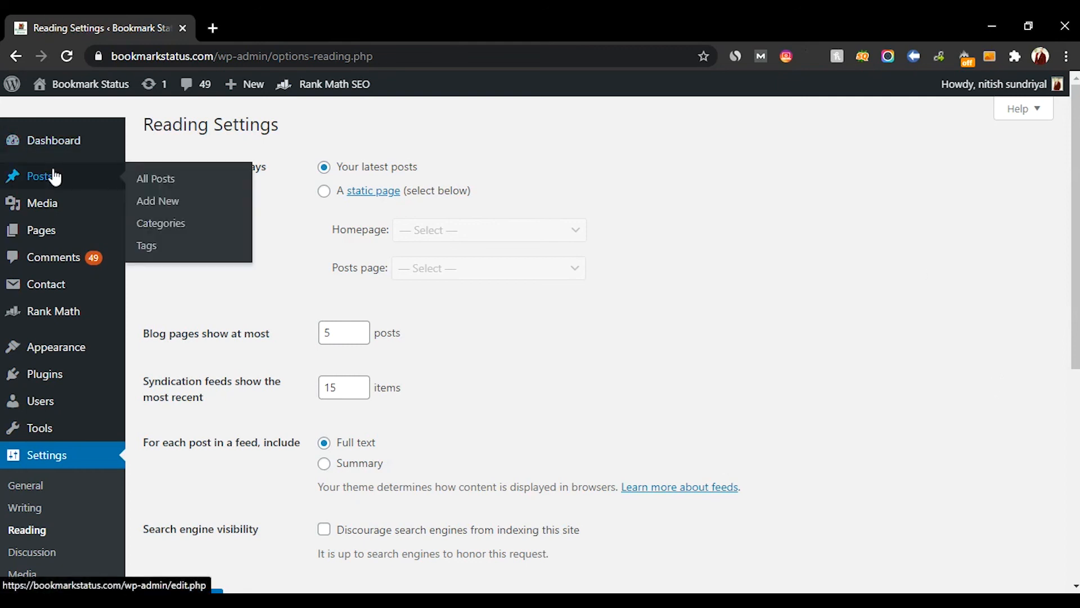
pyautogui.rightClick(160, 219)
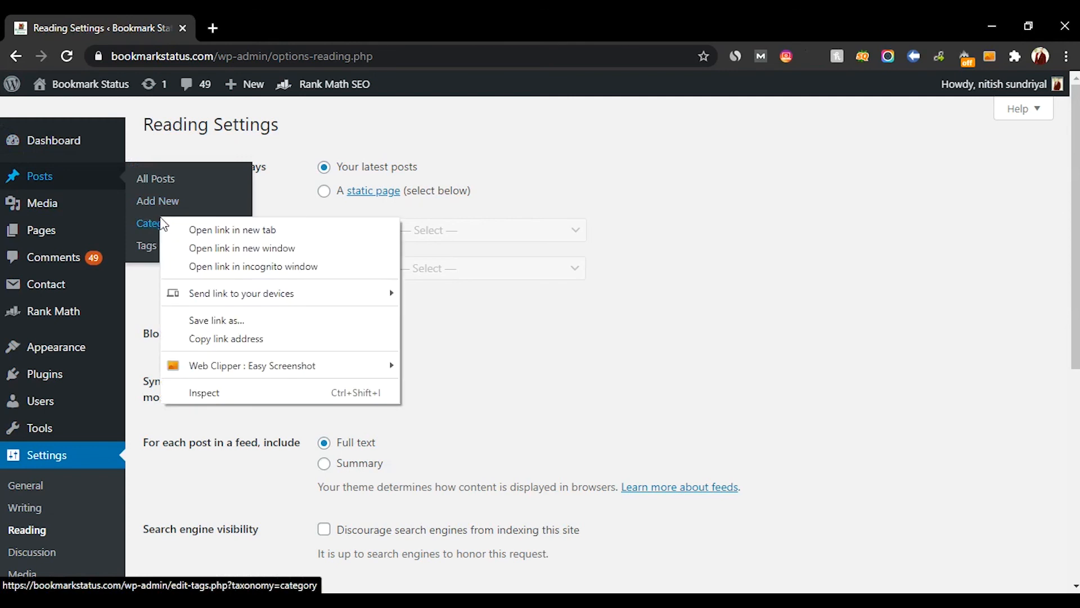
pyautogui.click(199, 231)
pyautogui.rightClick(152, 247)
pyautogui.click(212, 268)
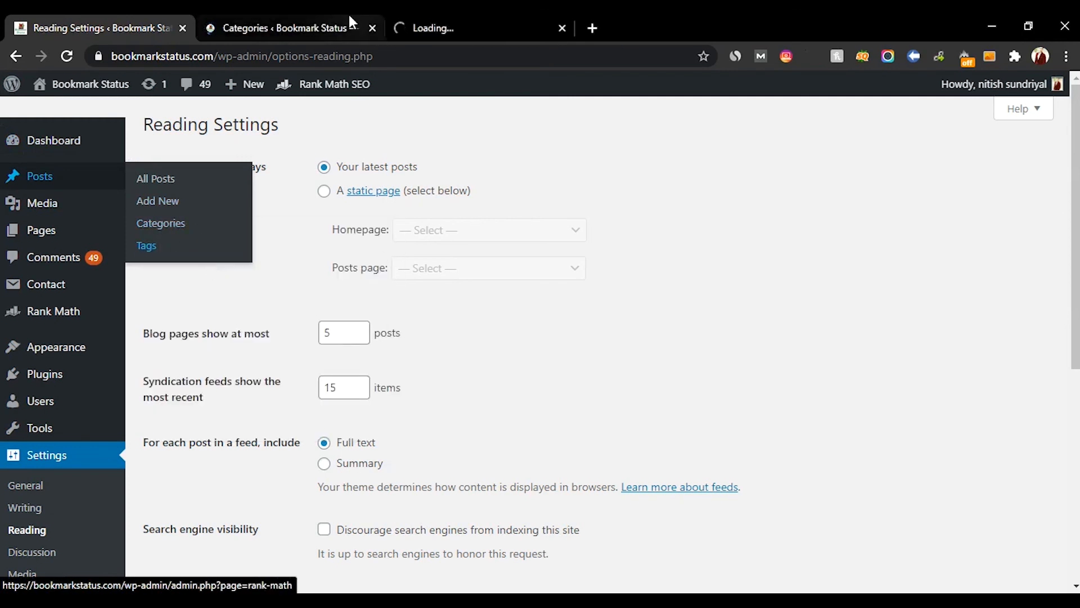
# Look through the category list and open the "good morning quotes" category for editing.
pyautogui.click(350, 22)
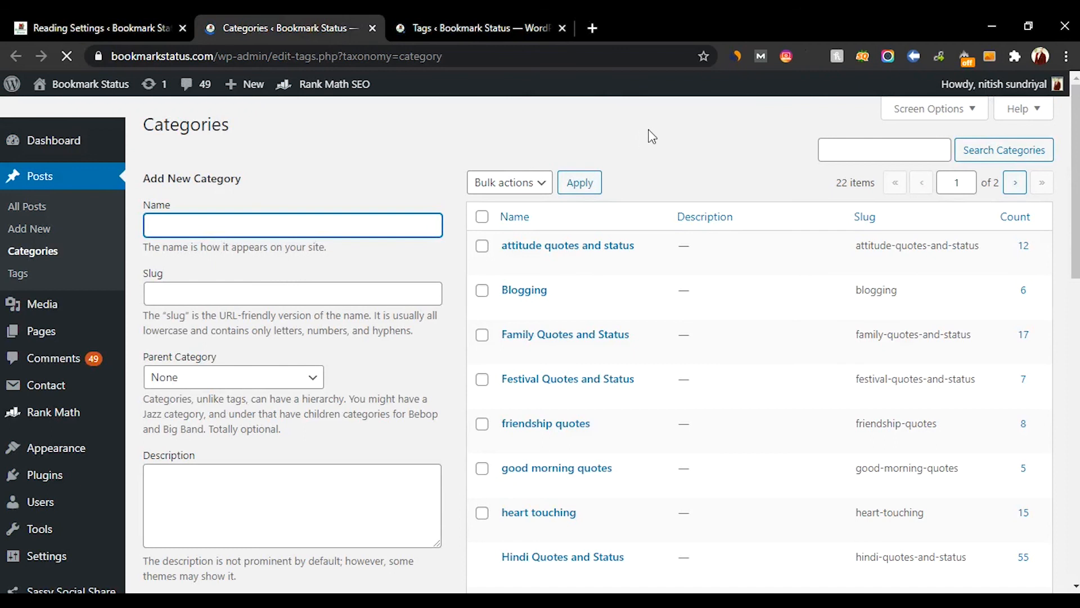
pyautogui.scroll(-1, 650, 131)
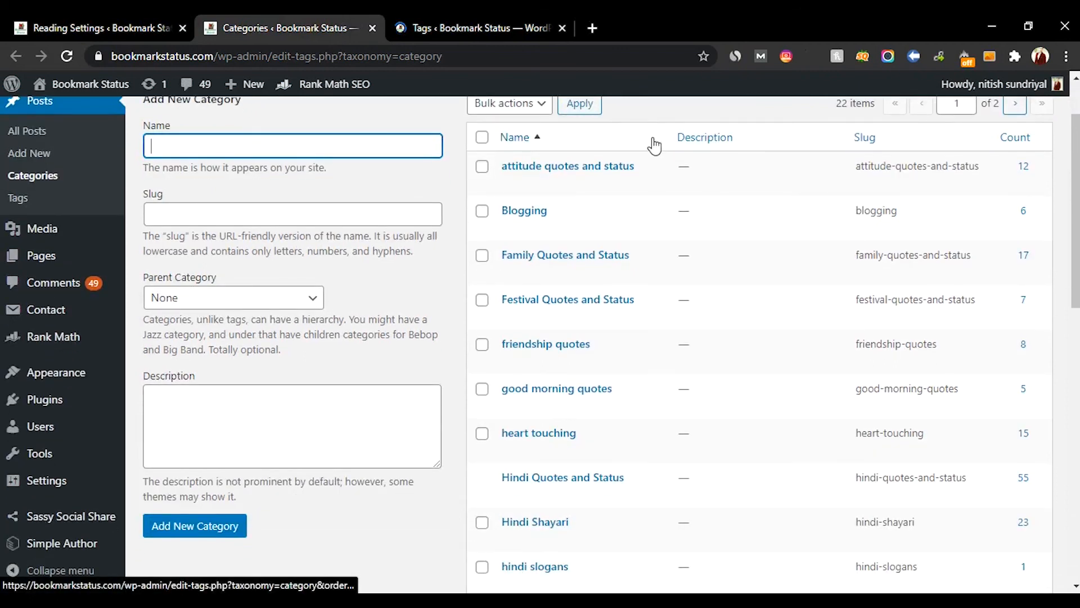
pyautogui.scroll(-10, 647, 121)
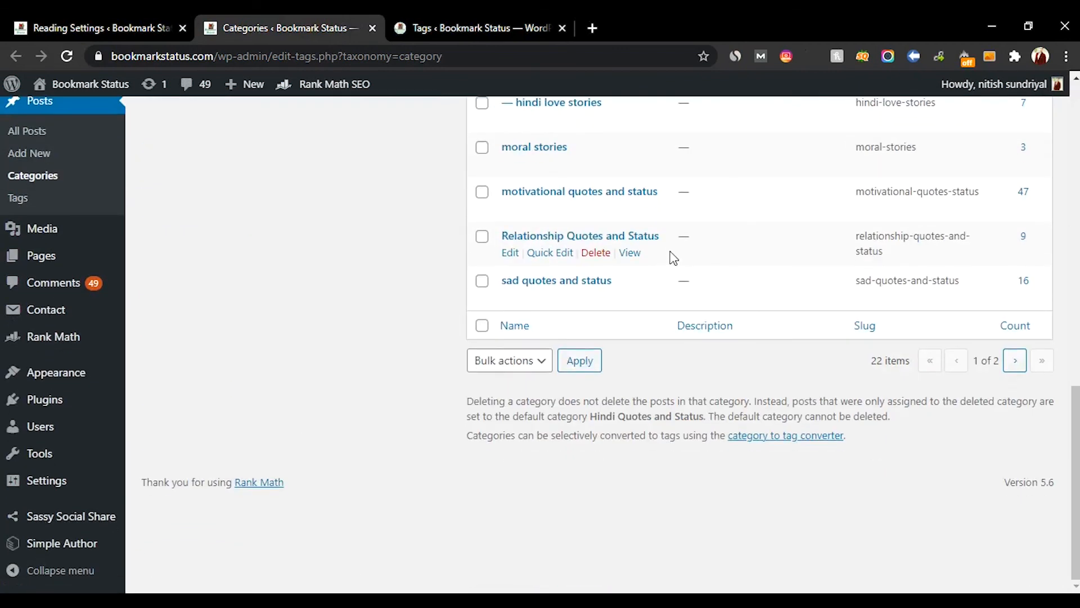
pyautogui.scroll(10, 776, 381)
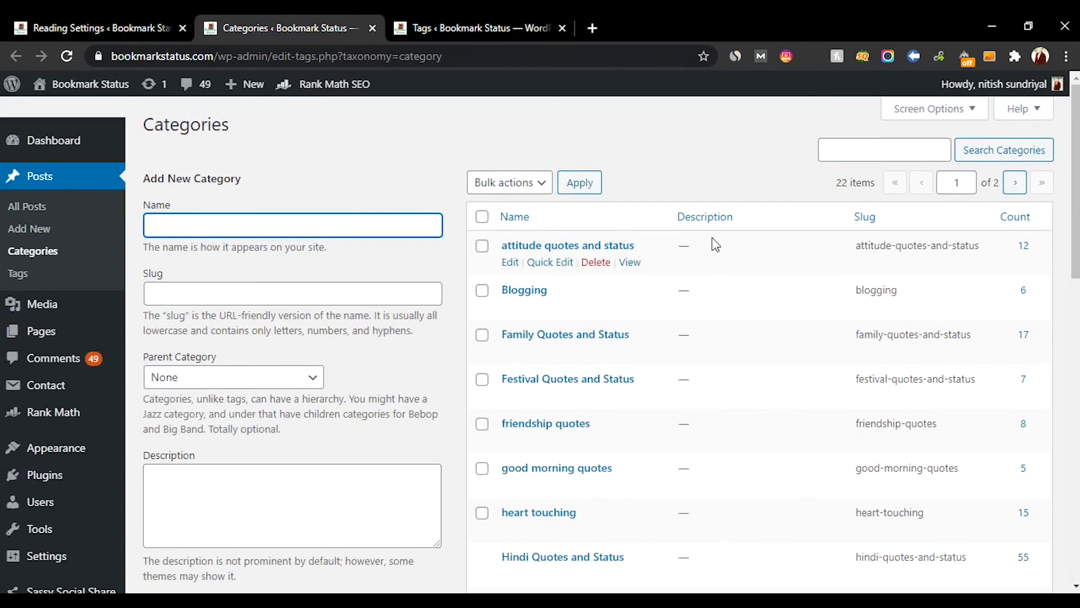
pyautogui.scroll(-1, 630, 333)
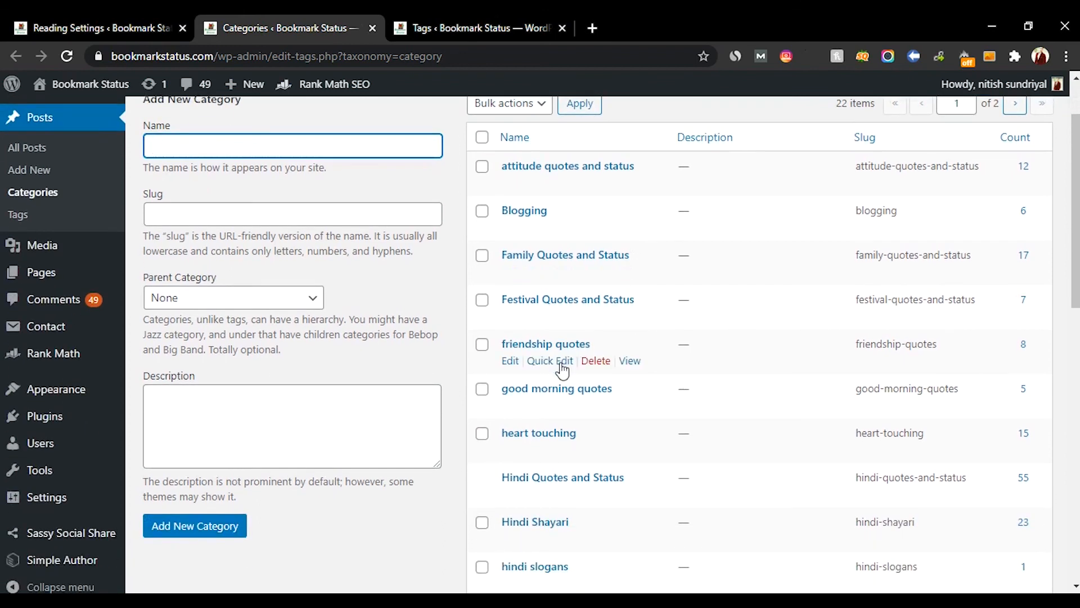
pyautogui.click(514, 409)
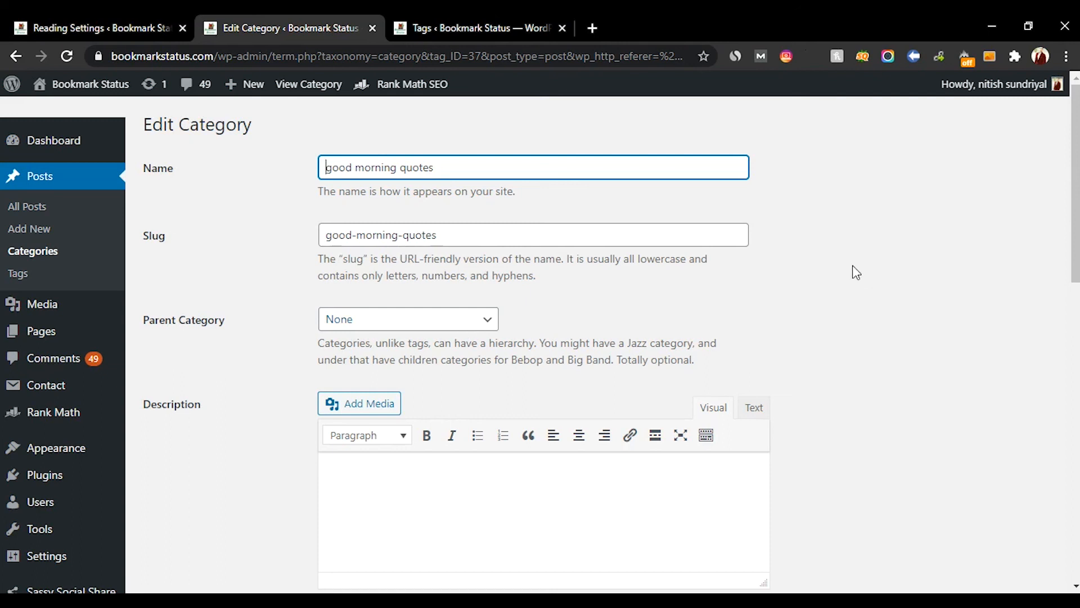
# Examine the name, slug, parent and description fields of the "good morning quotes" category.
pyautogui.scroll(-3, 872, 285)
pyautogui.click(512, 347)
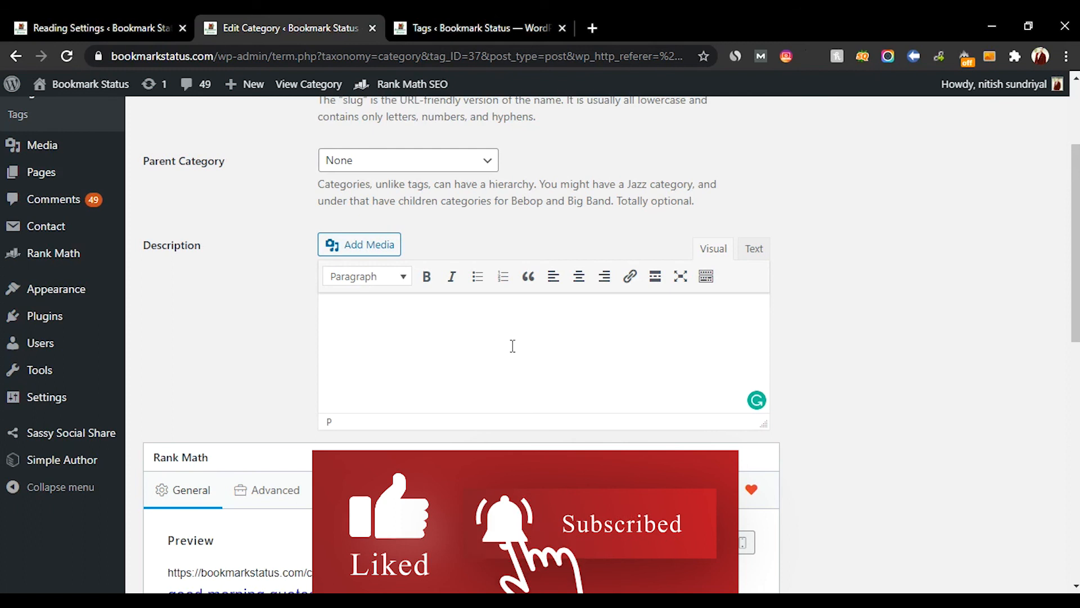
pyautogui.scroll(3, 511, 342)
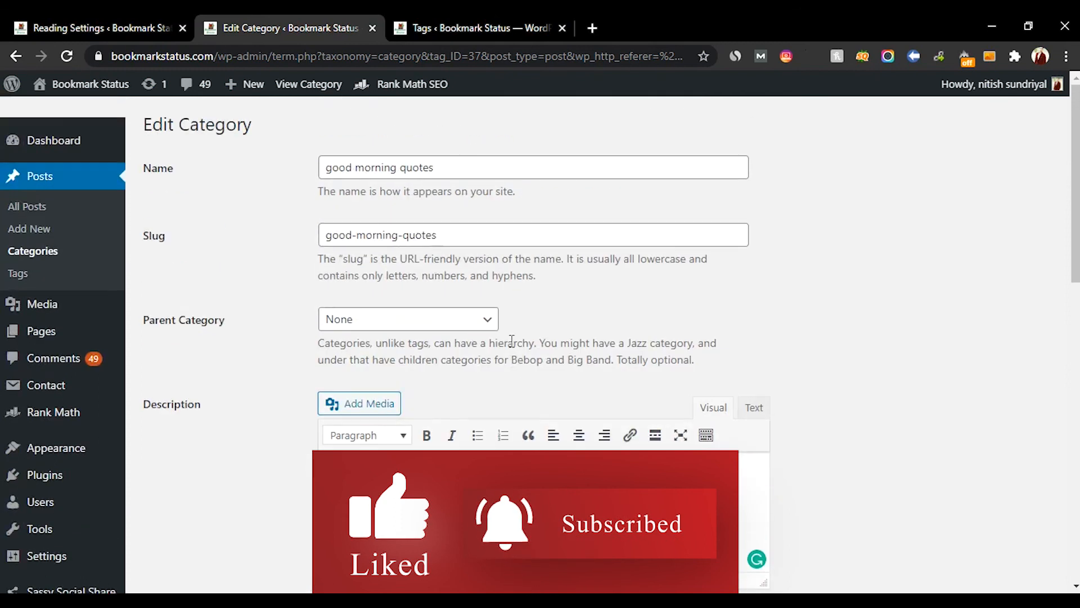
pyautogui.click(532, 158)
# Open the category's Rank Math snippet for editing and replace its SEO title with "good morning quotes".
pyautogui.scroll(-4, 580, 305)
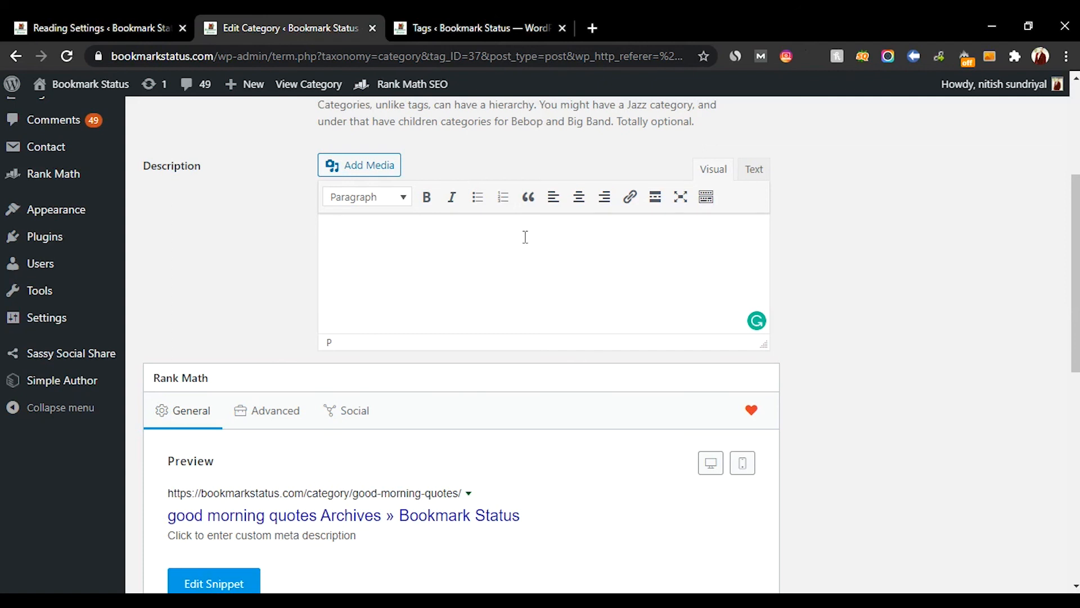
pyautogui.scroll(-4, 525, 237)
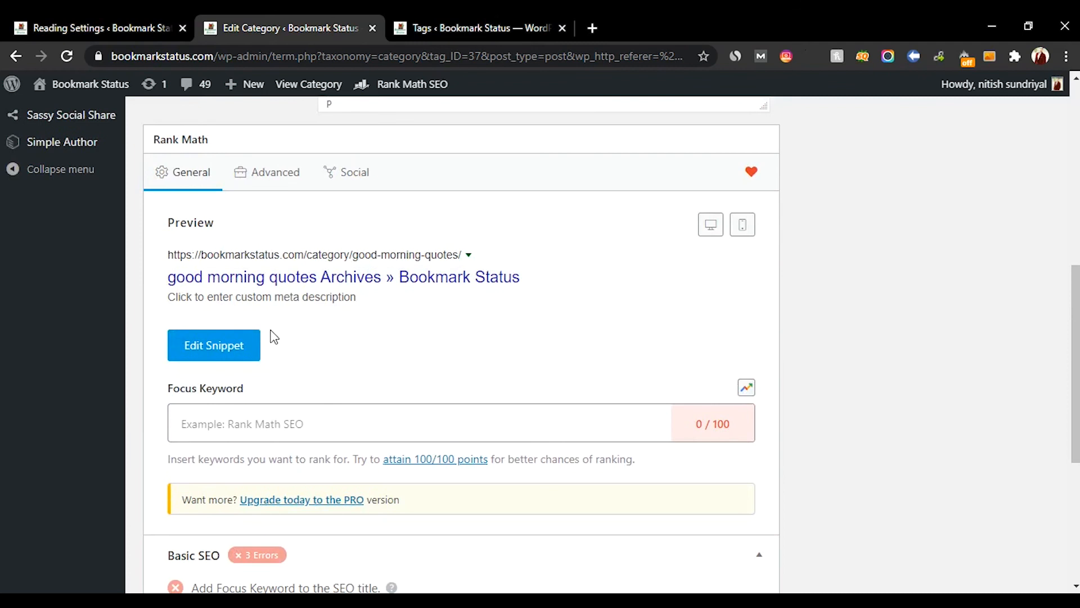
pyautogui.click(250, 353)
pyautogui.scroll(-1, 523, 306)
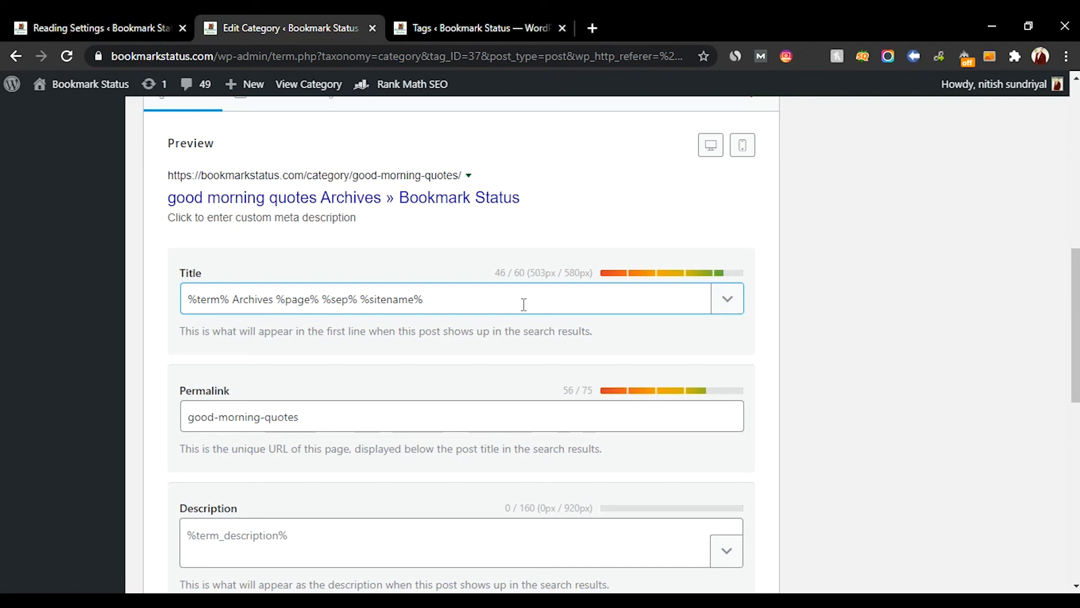
pyautogui.tripleClick(523, 304)
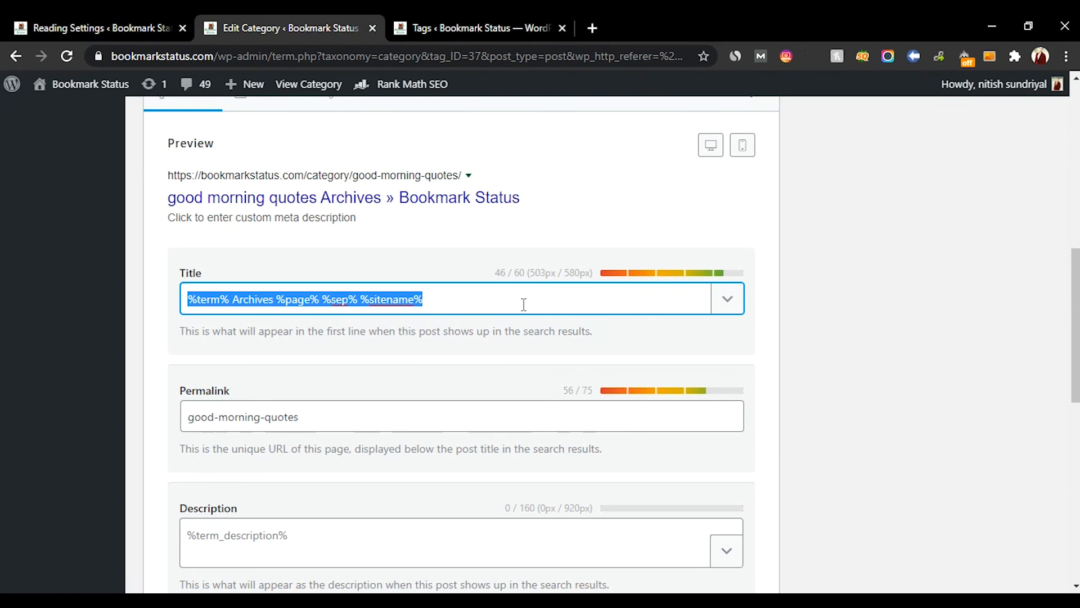
pyautogui.write('goo')
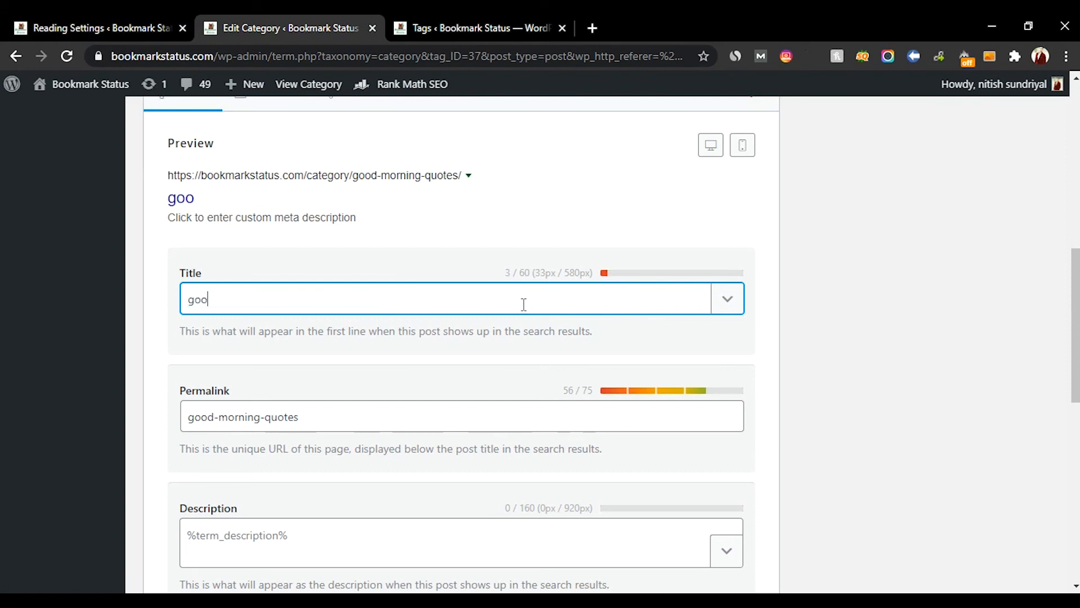
pyautogui.write('d morning quotes')
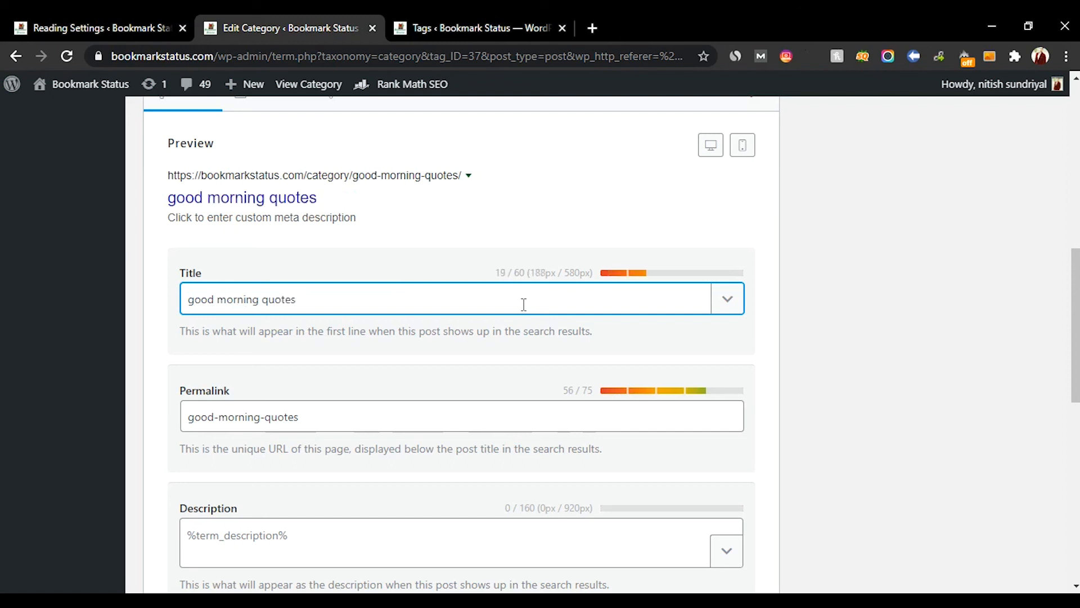
# Examine the snippet's meta description field, the Focus Keyword field and the Basic SEO checks.
pyautogui.scroll(-1, 522, 317)
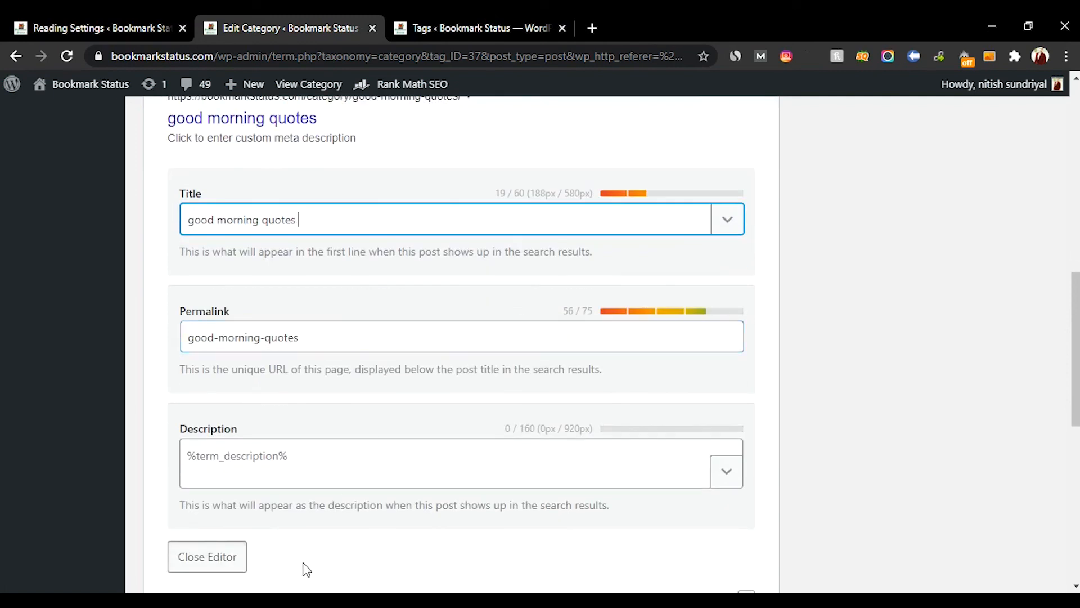
pyautogui.click(362, 471)
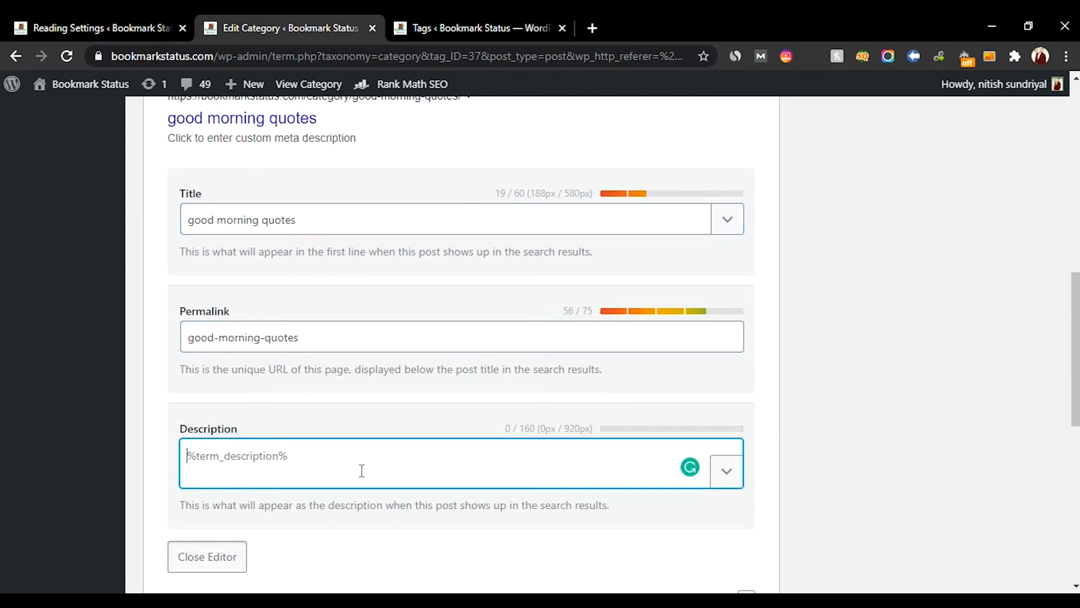
pyautogui.scroll(-4, 641, 441)
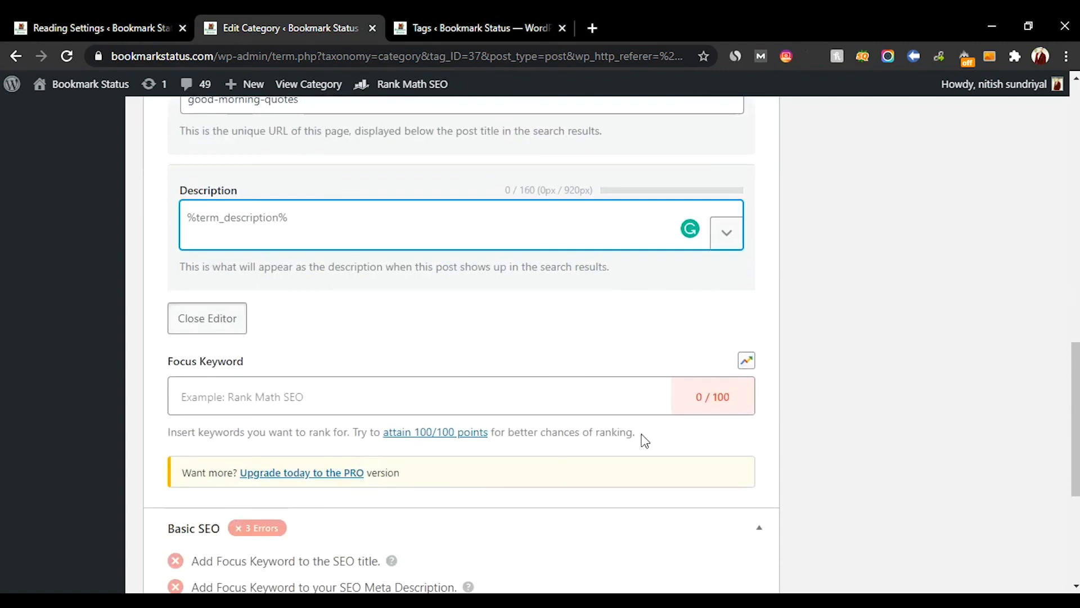
pyautogui.scroll(-4, 478, 413)
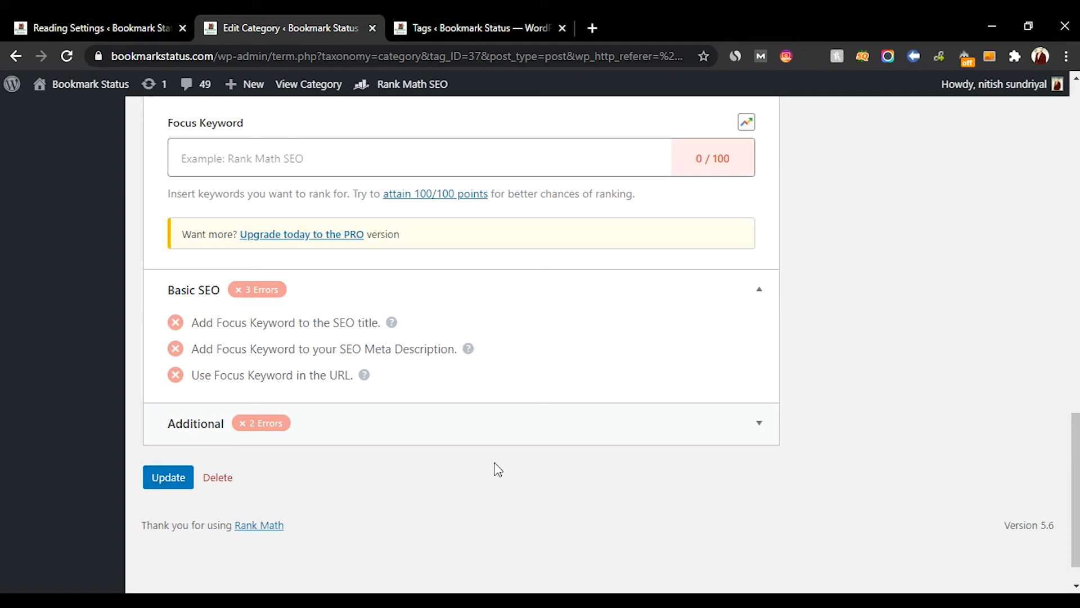
# Look at the Tags page, and return to the category editor to review its fields.
pyautogui.click(554, 21)
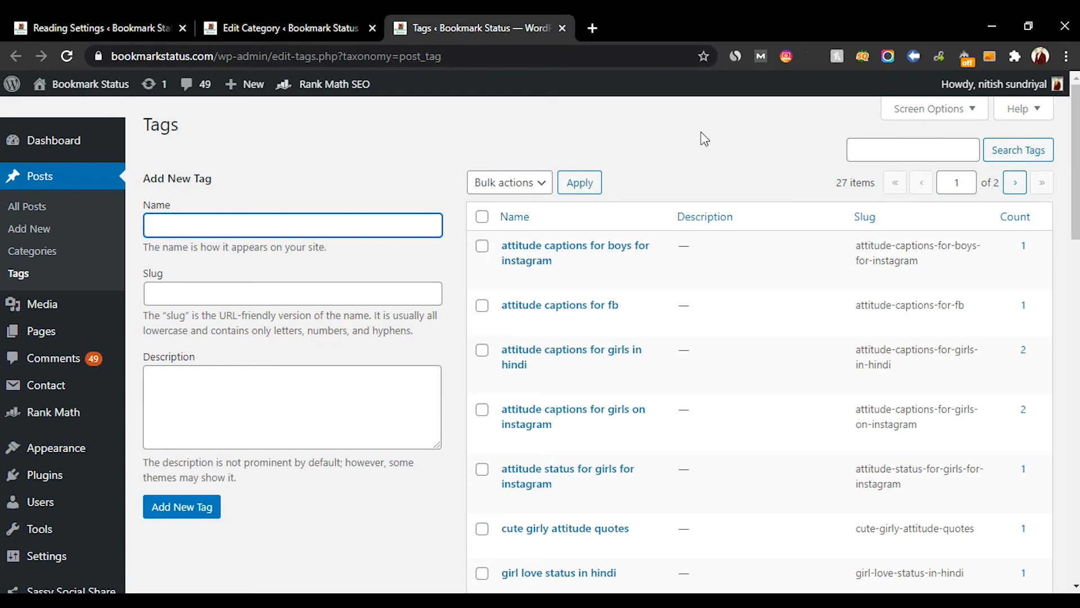
pyautogui.click(345, 15)
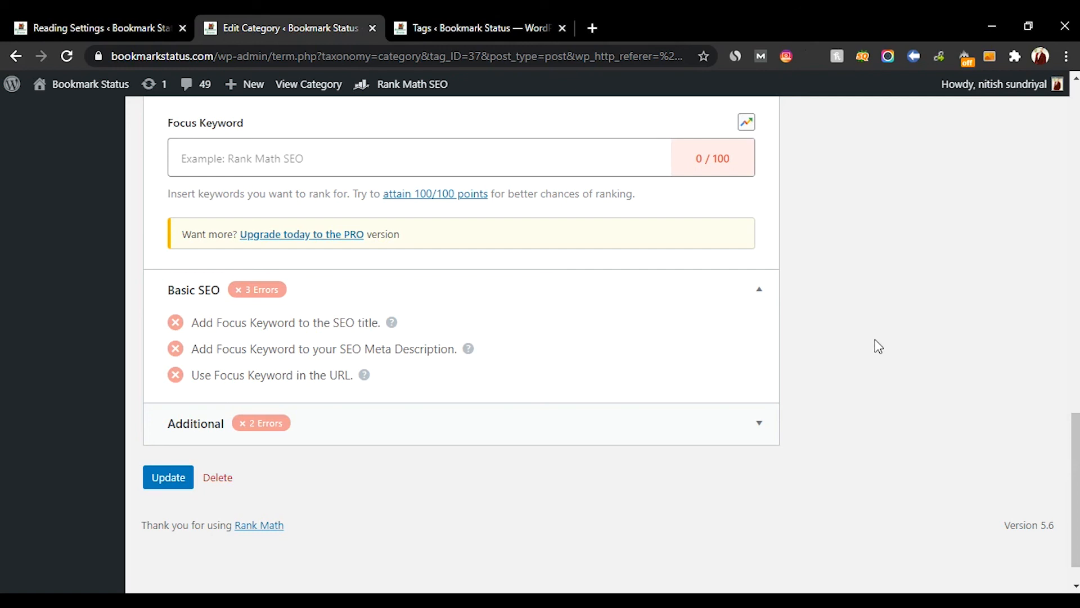
pyautogui.scroll(4, 892, 403)
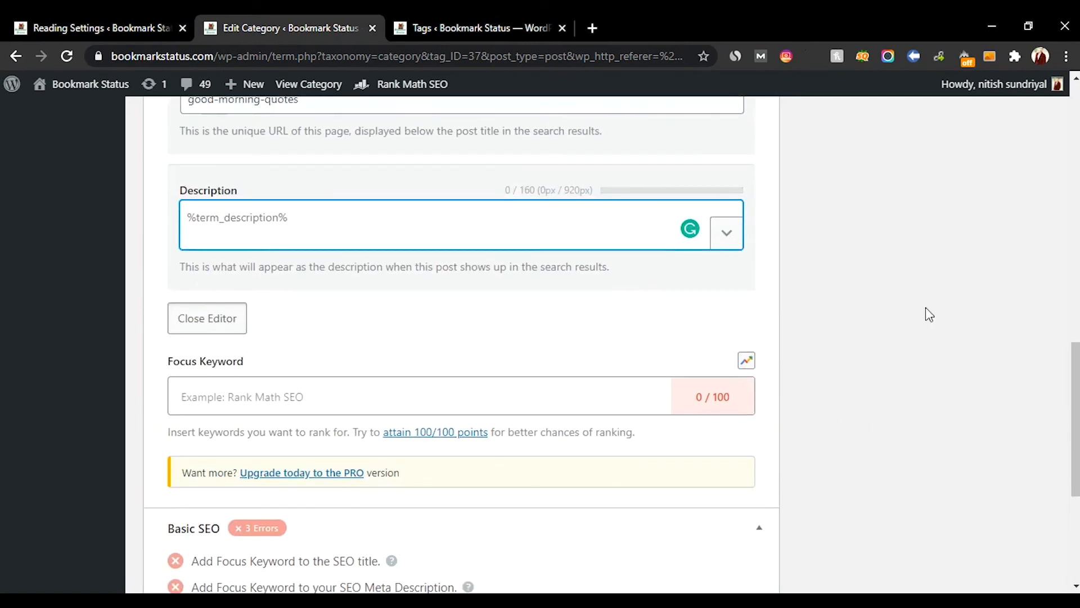
pyautogui.scroll(15, 926, 314)
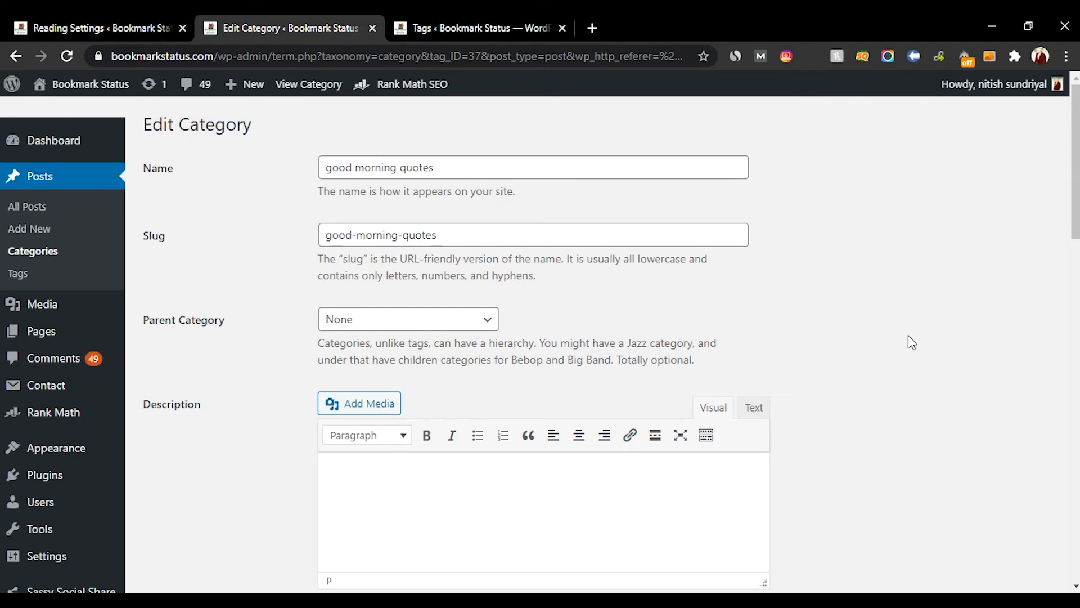
# Look at the smileworld.in home page in a new browser tab, and return to the category editor.
pyautogui.click(594, 27)
pyautogui.write('s')
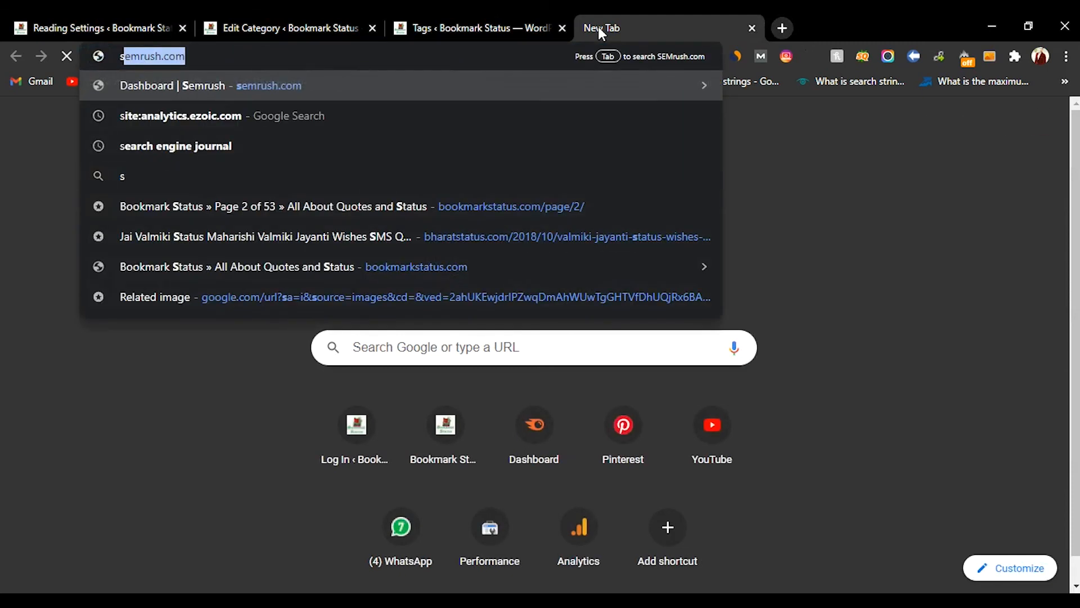
pyautogui.write('m')
pyautogui.press('Return')
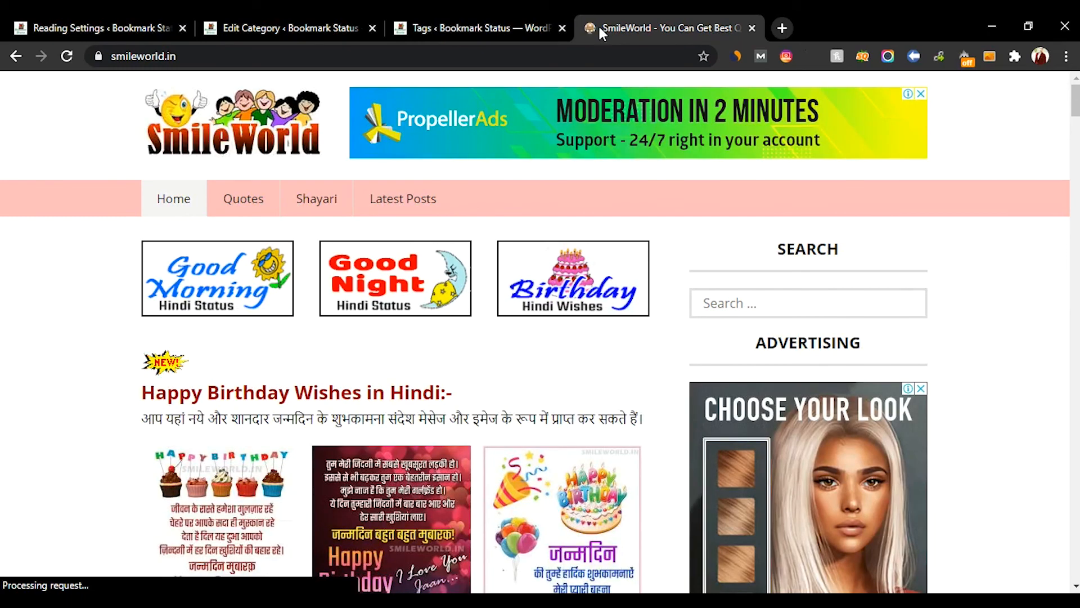
pyautogui.click(496, 17)
pyautogui.click(233, 17)
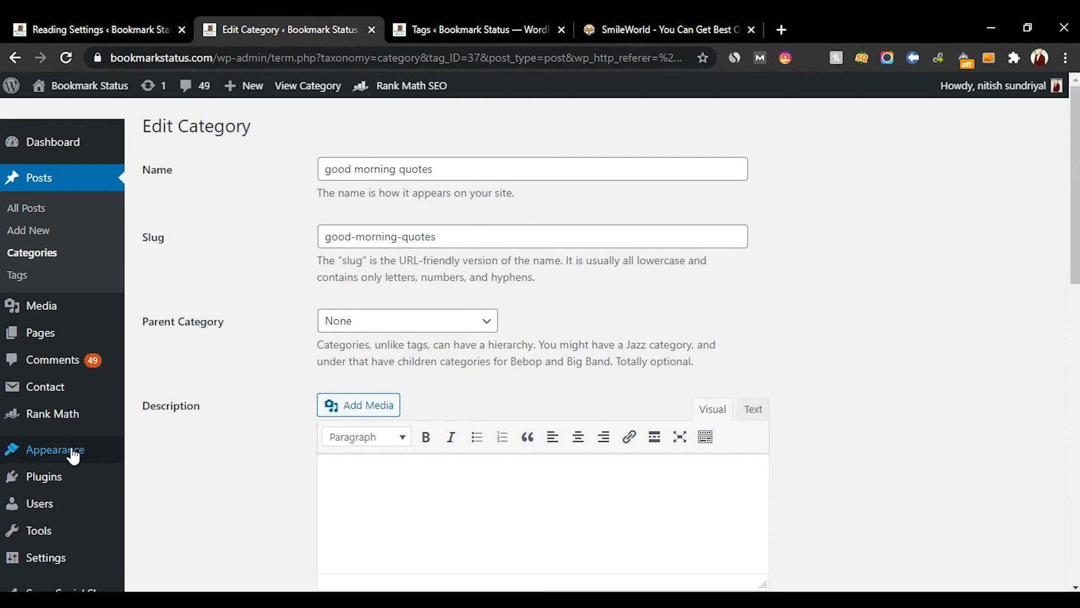
# Search the plugin directory for SAR One Click Security.
pyautogui.moveTo(91, 470)
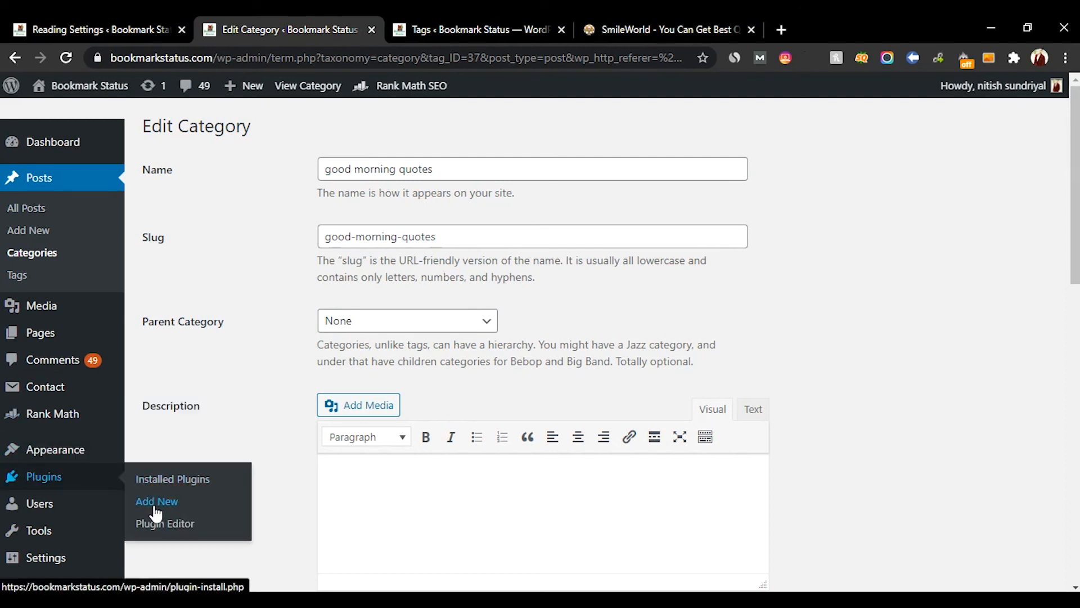
pyautogui.click(156, 503)
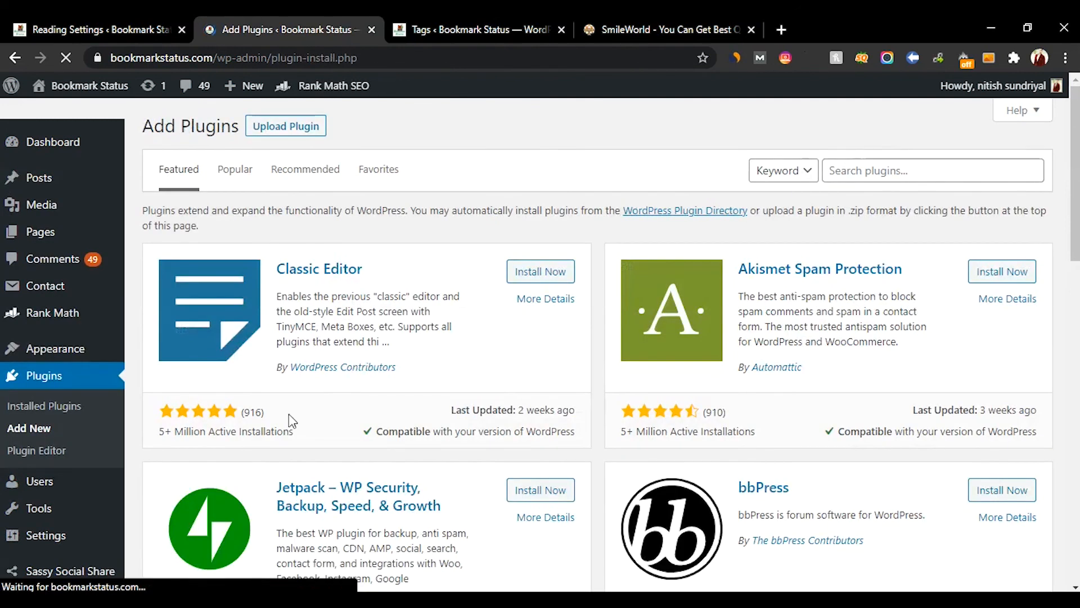
pyautogui.click(899, 167)
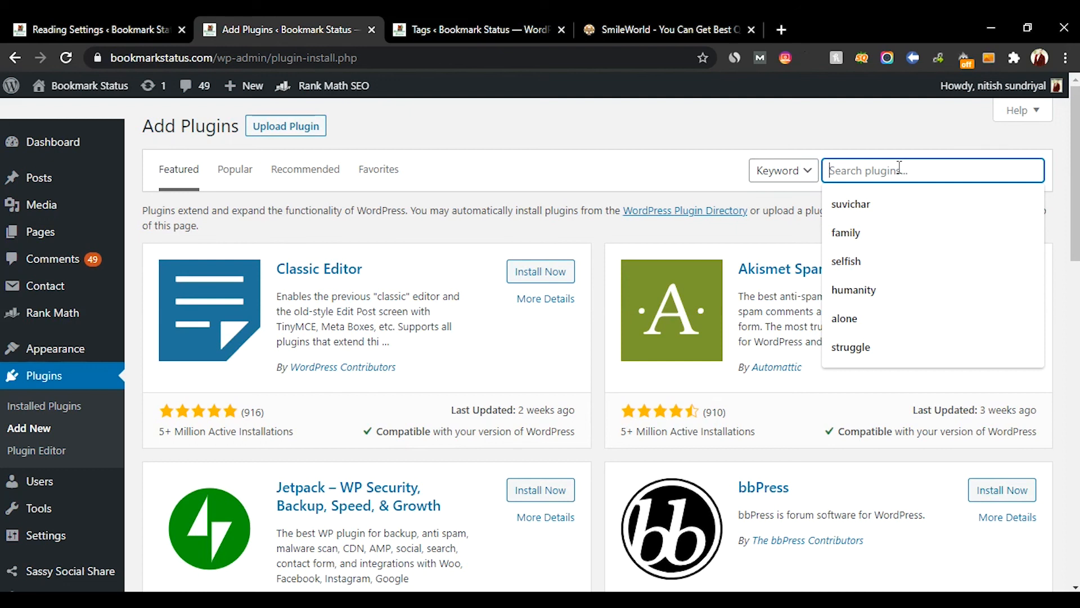
pyautogui.write('sar')
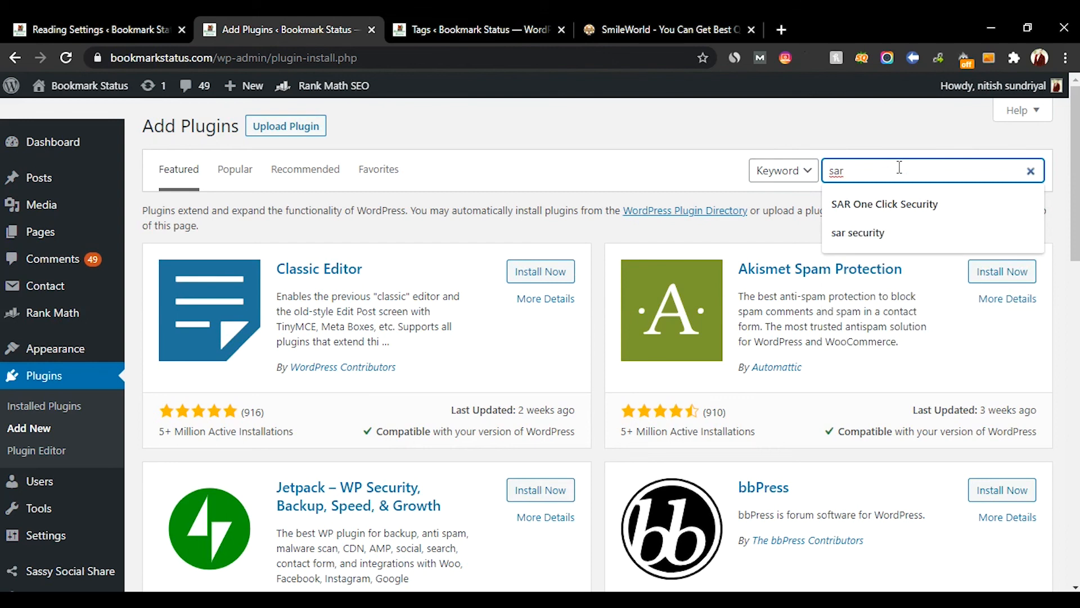
pyautogui.press('Down')
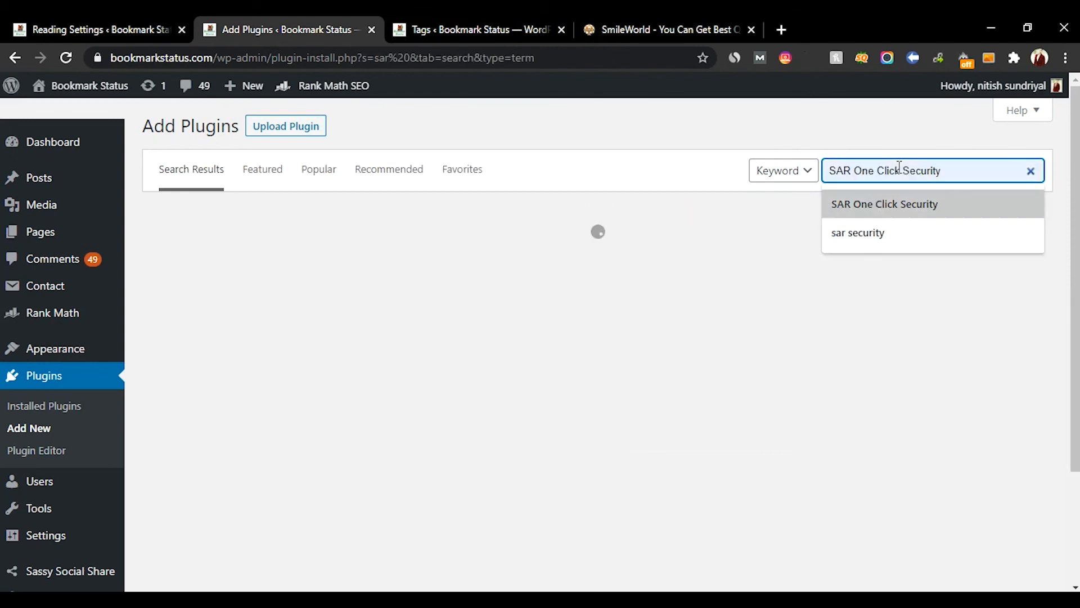
pyautogui.press('Return')
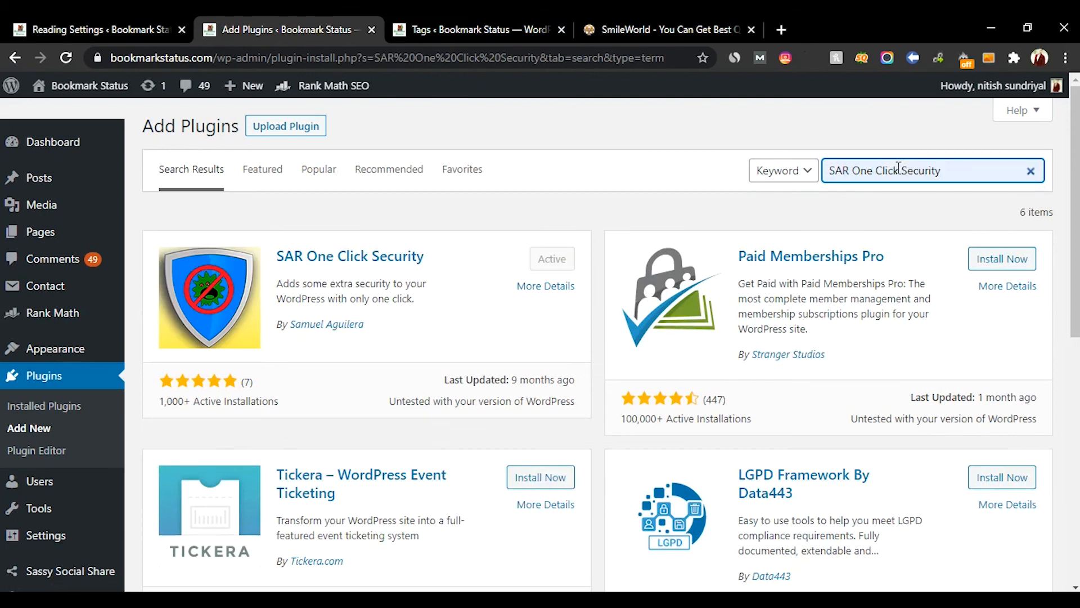
# Search the plugin directory for "wps hide", and install and activate the WPS Hide Login plugin.
pyautogui.tripleClick(896, 171)
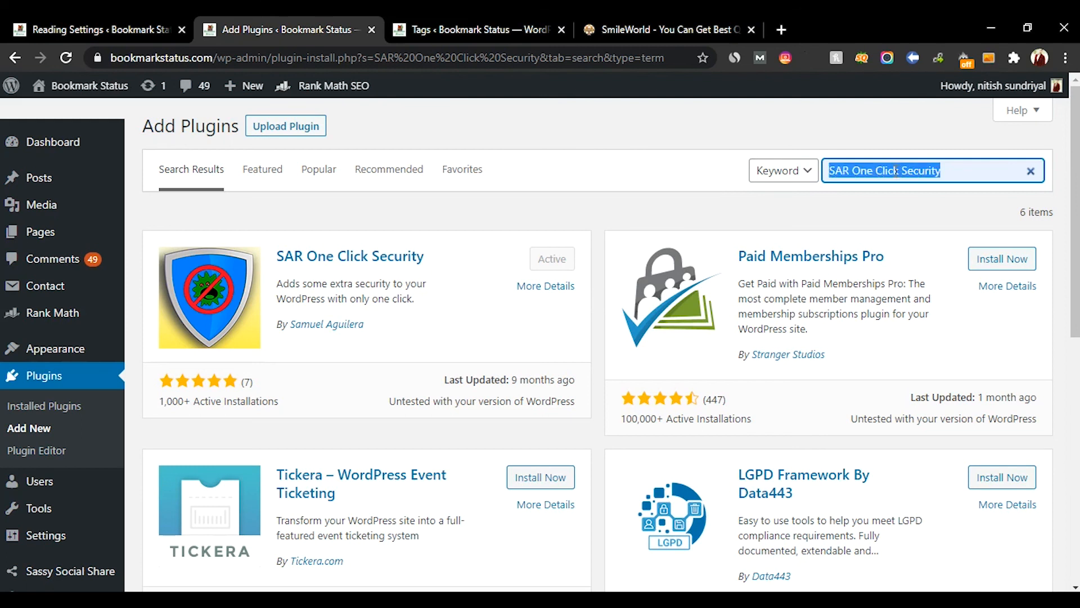
pyautogui.write('w')
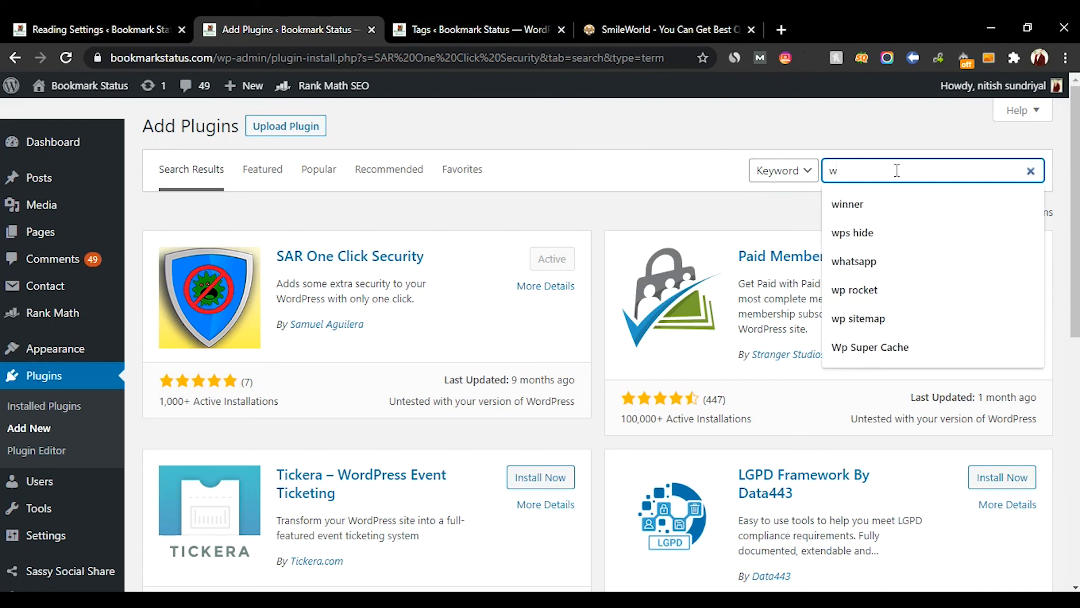
pyautogui.write('pd')
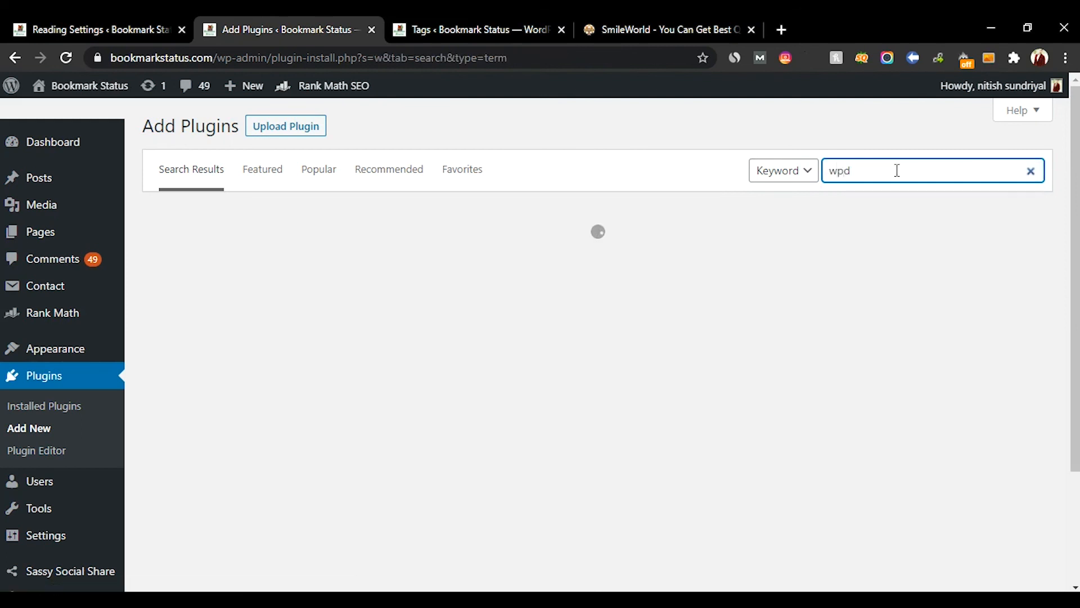
pyautogui.press('BackSpace')
pyautogui.write('s')
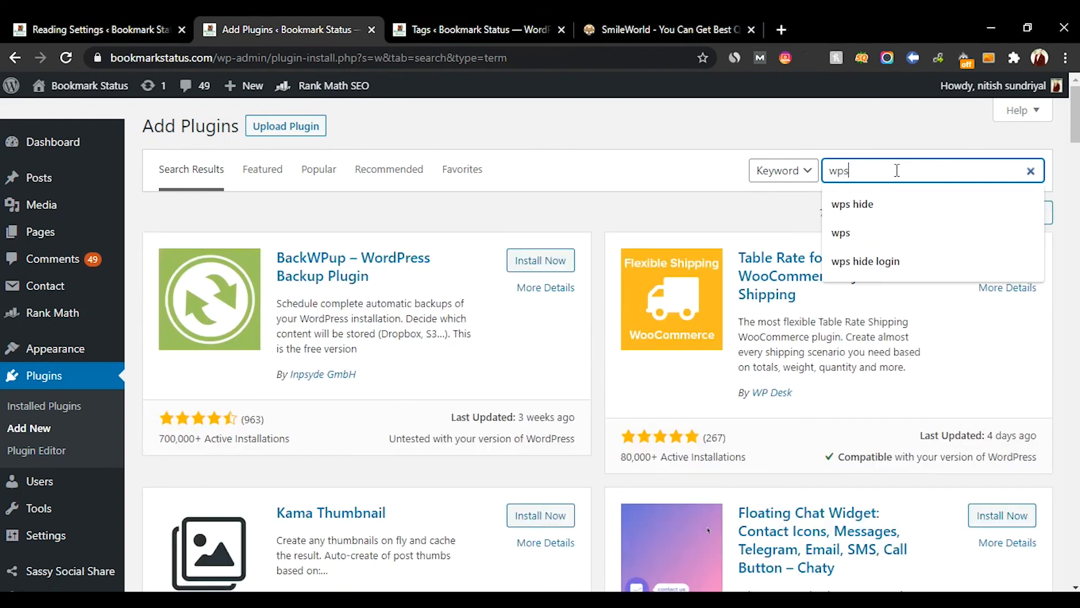
pyautogui.write(' hide')
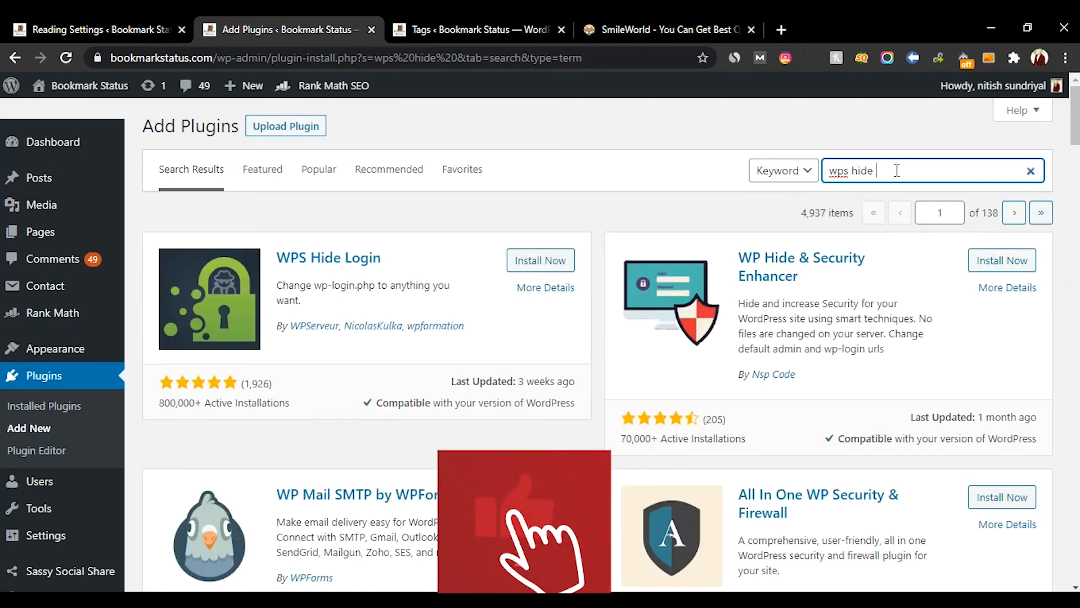
pyautogui.click(565, 261)
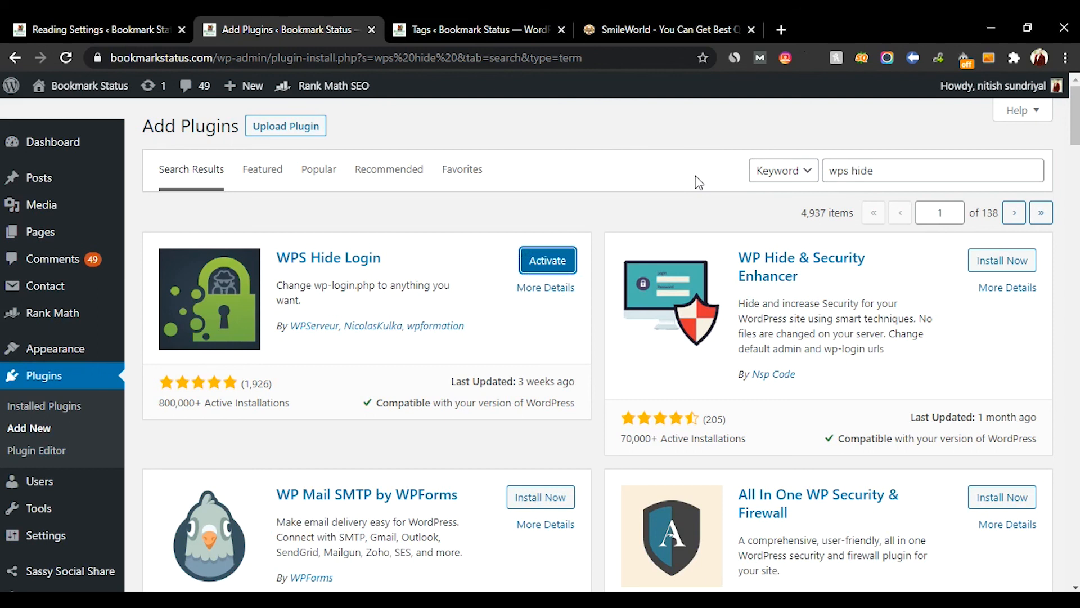
pyautogui.click(543, 261)
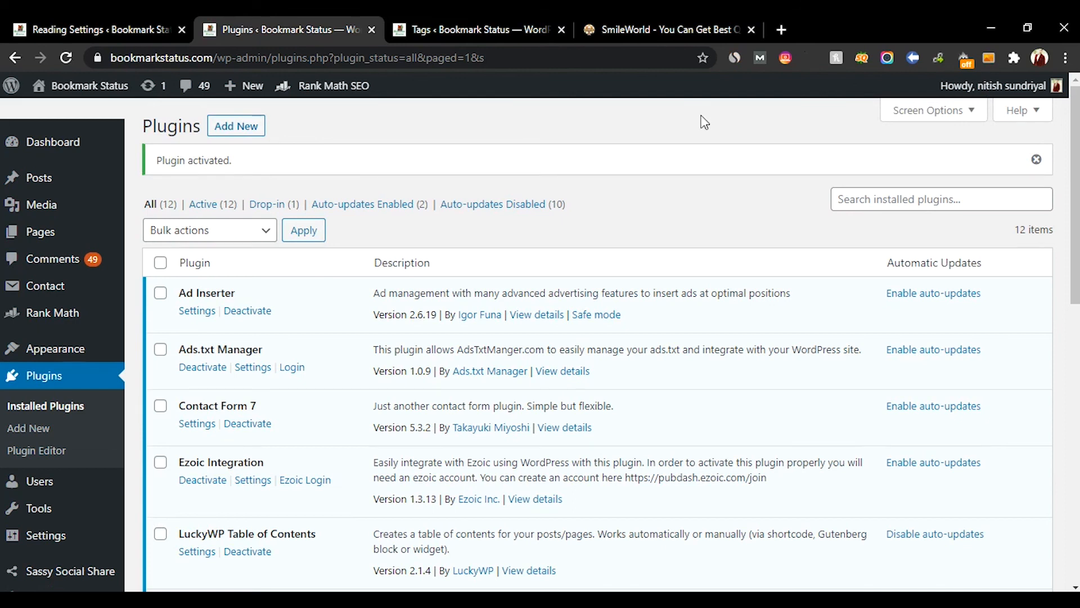
# In the WPS Hide Login settings, set the login URL slug to the site owner's first name and save the changes.
pyautogui.scroll(-1, 566, 130)
pyautogui.scroll(-9, 564, 129)
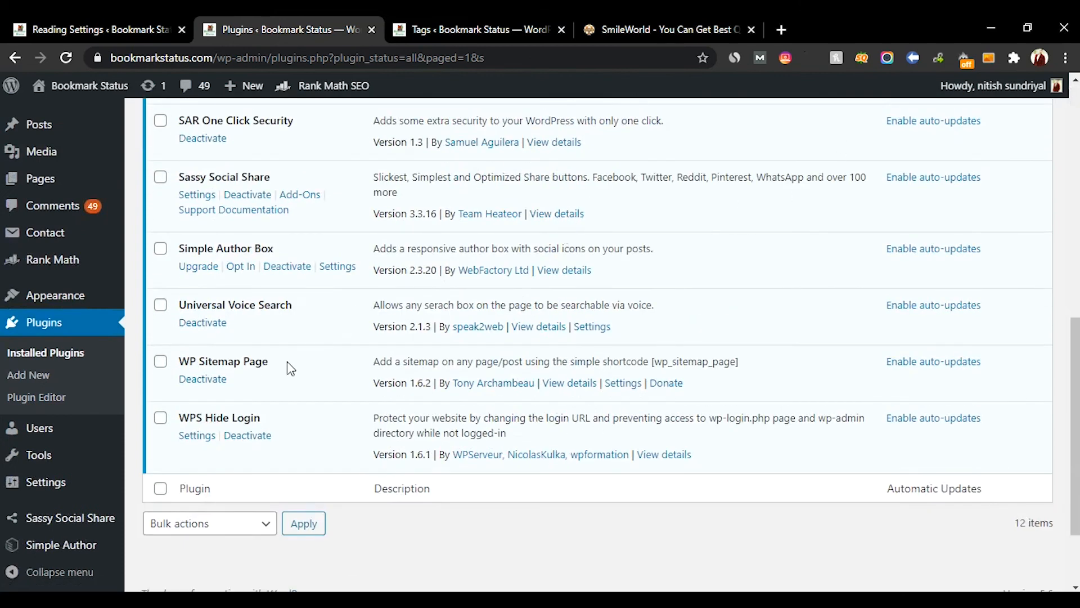
pyautogui.click(209, 436)
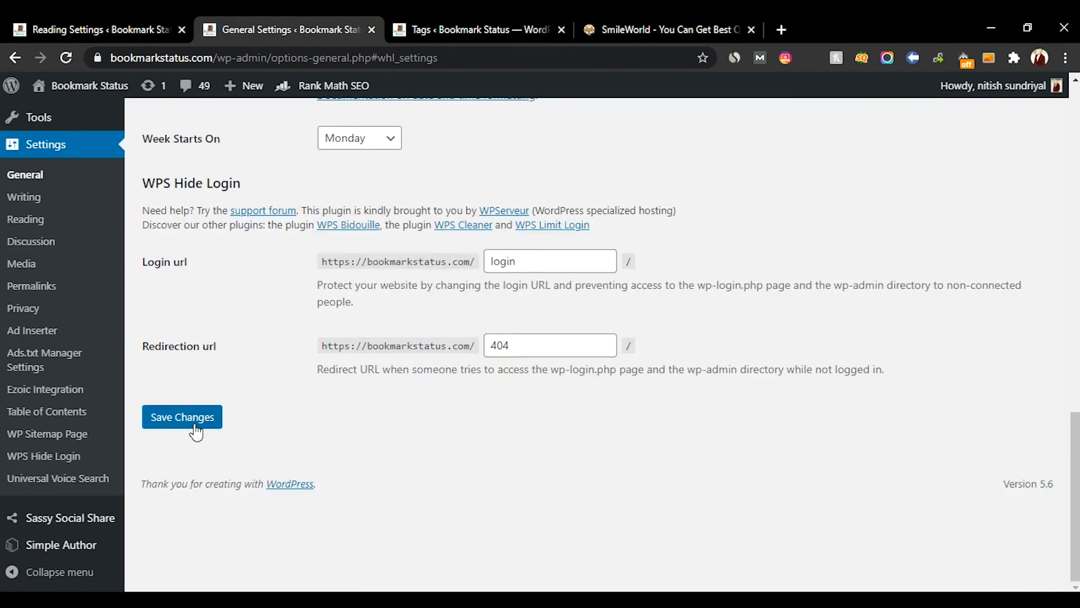
pyautogui.doubleClick(553, 256)
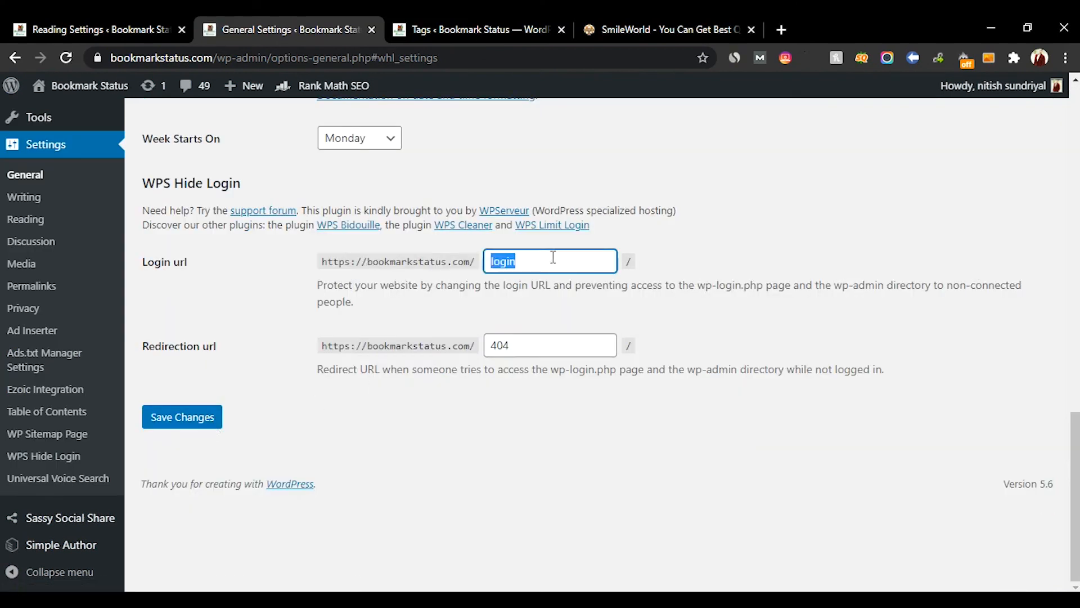
pyautogui.press('BackSpace')
pyautogui.write('nit')
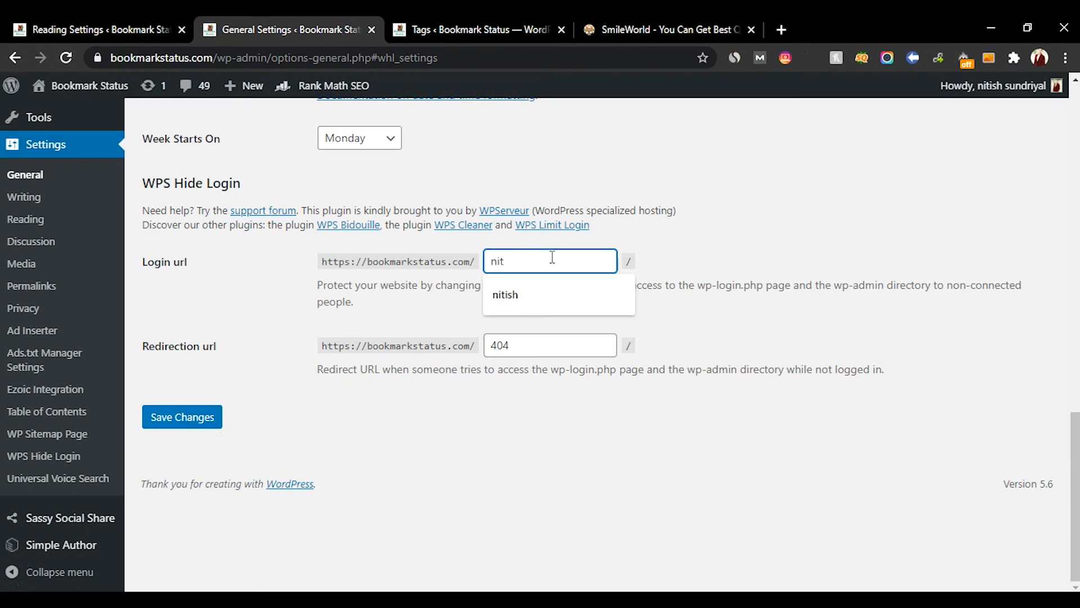
pyautogui.write('ish')
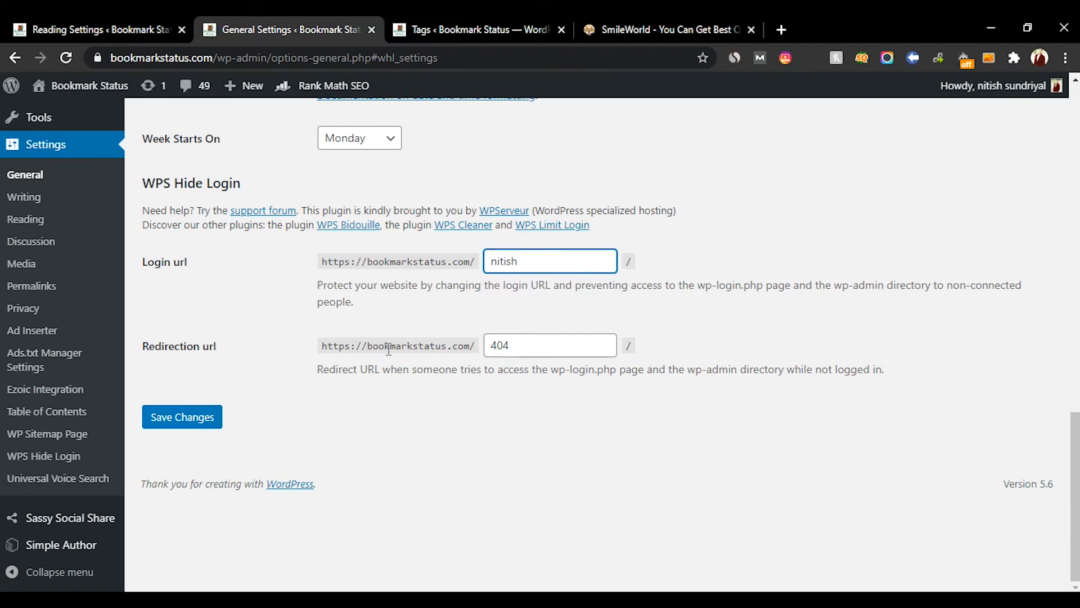
pyautogui.click(566, 348)
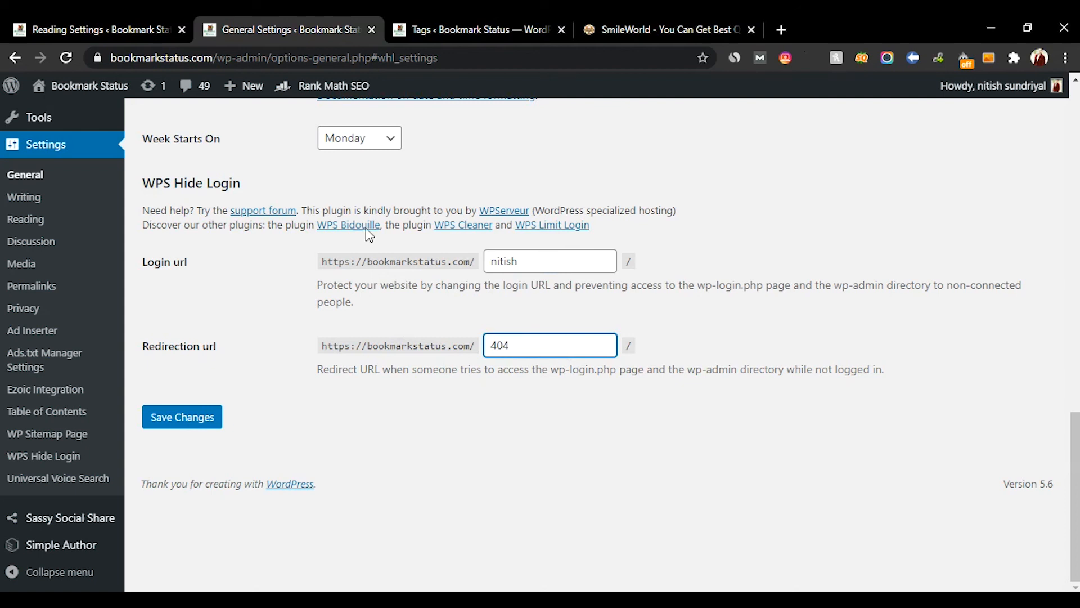
pyautogui.click(200, 421)
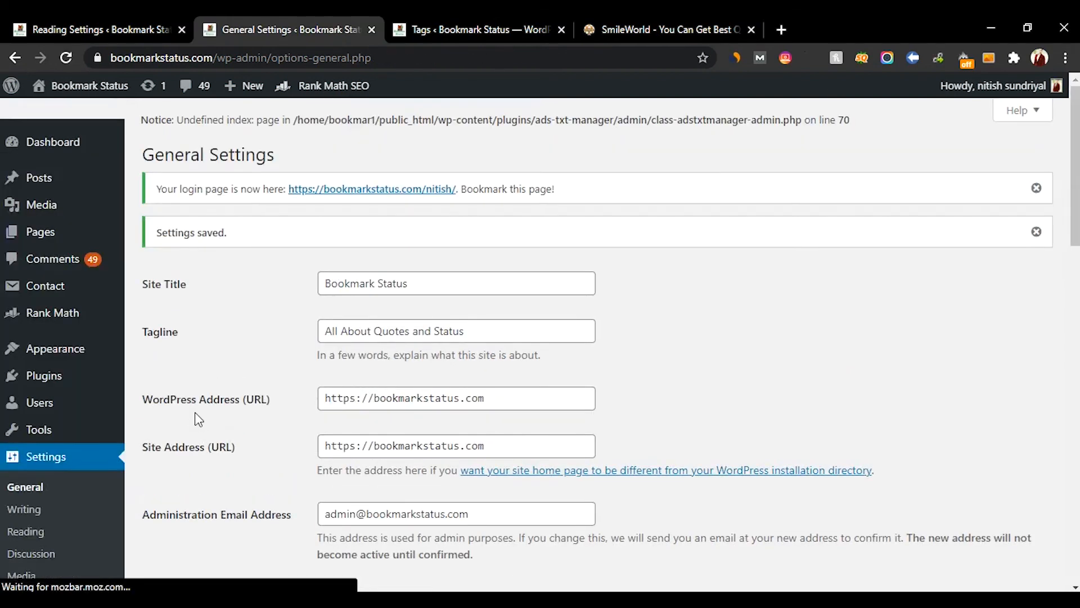
# Test the default login address bookmarkstatus.com/wp-admin in an incognito window.
pyautogui.hotkey('ctrl', 'shift', 'n')
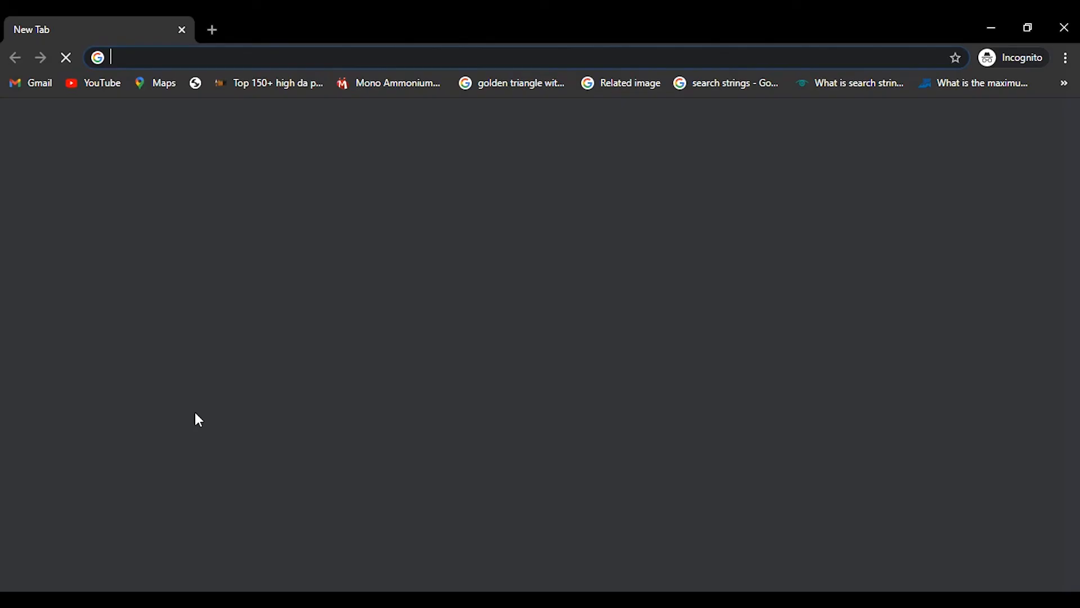
pyautogui.write('bookmarkstatus.com')
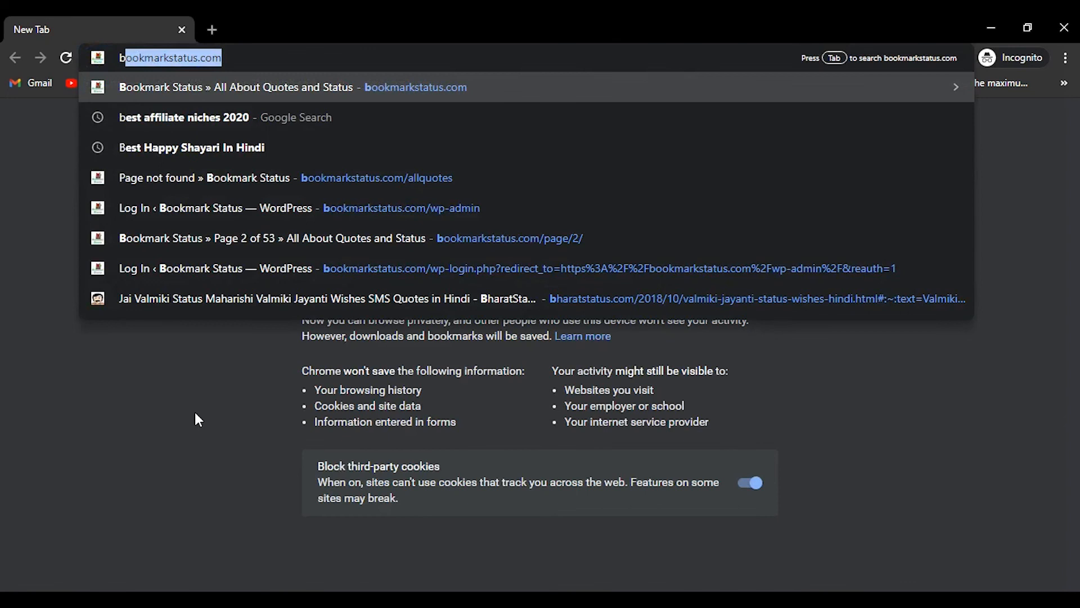
pyautogui.press('Right')
pyautogui.write('/wp')
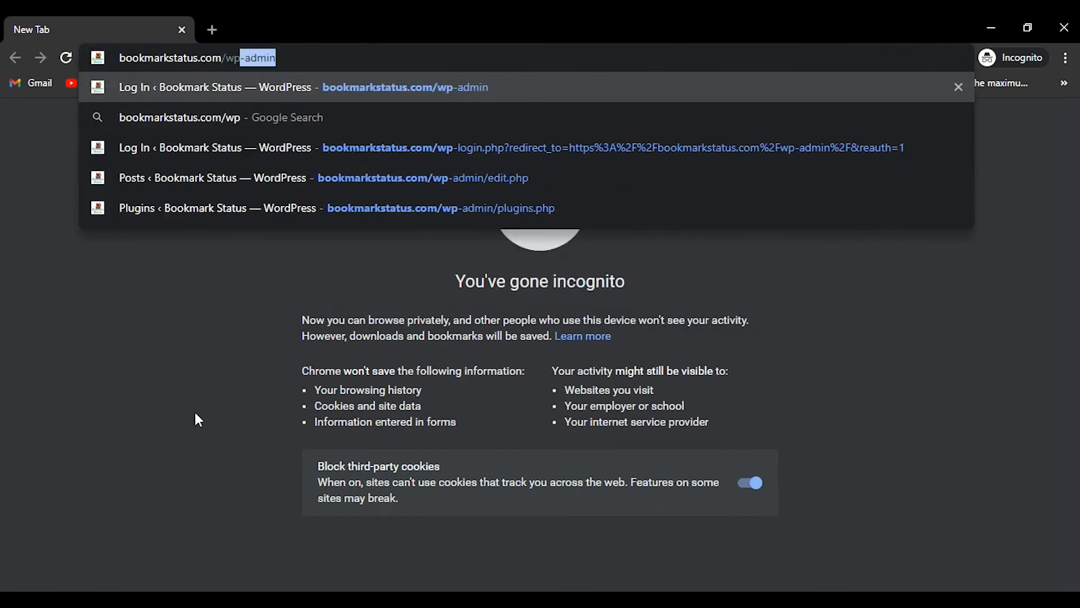
pyautogui.press('Return')
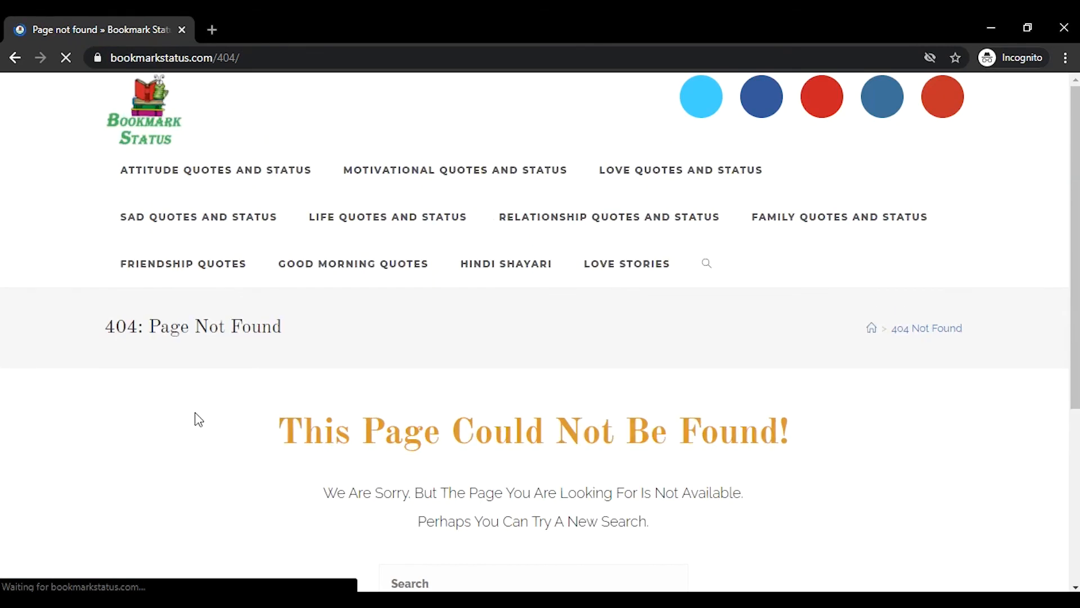
# Load the site's custom login URL in the incognito window to check its login page, and close that window.
pyautogui.click(277, 61)
pyautogui.click(277, 60)
pyautogui.press('BackSpace')
pyautogui.press('BackSpace')
pyautogui.press('BackSpace')
pyautogui.press('BackSpace')
pyautogui.write('nitish')
pyautogui.press('Return')
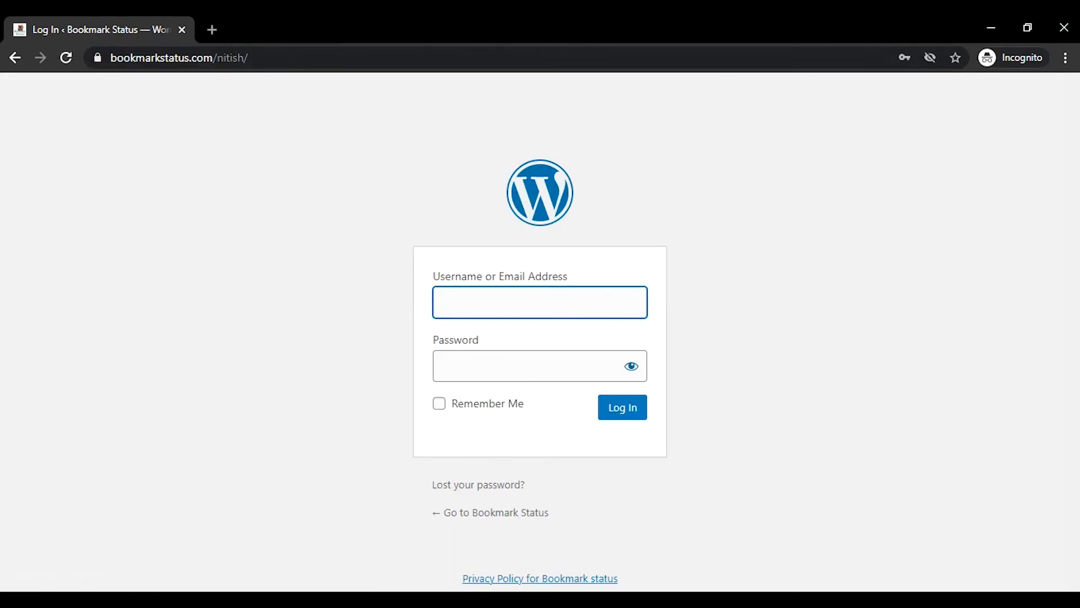
pyautogui.click(1063, 27)
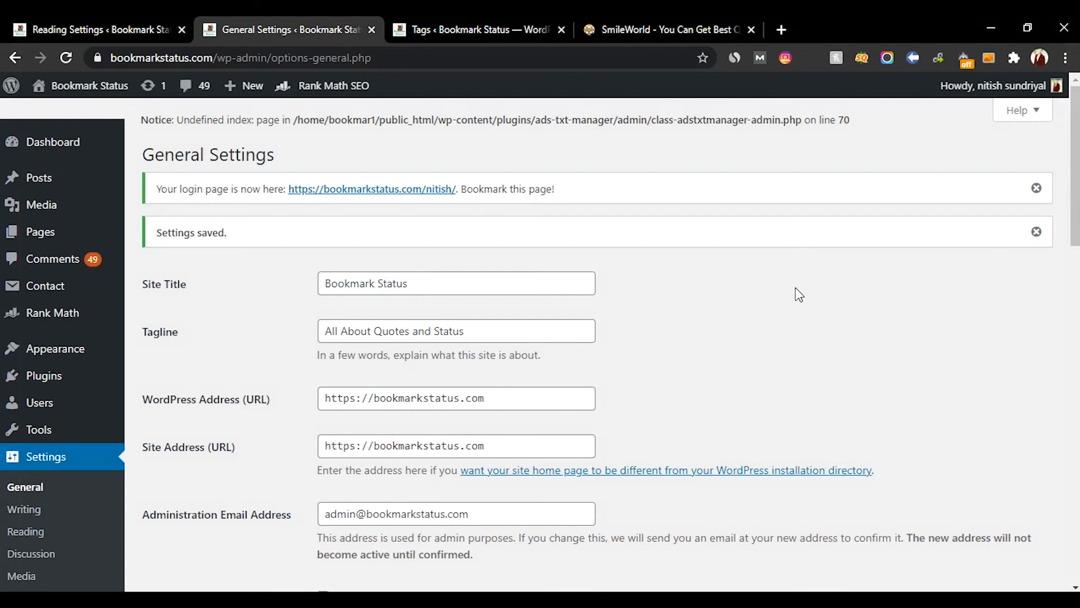
# Open the Writing settings and place the text cursor after the existing URL in the Update Services list.
pyautogui.hotkey('alt', 'Left')
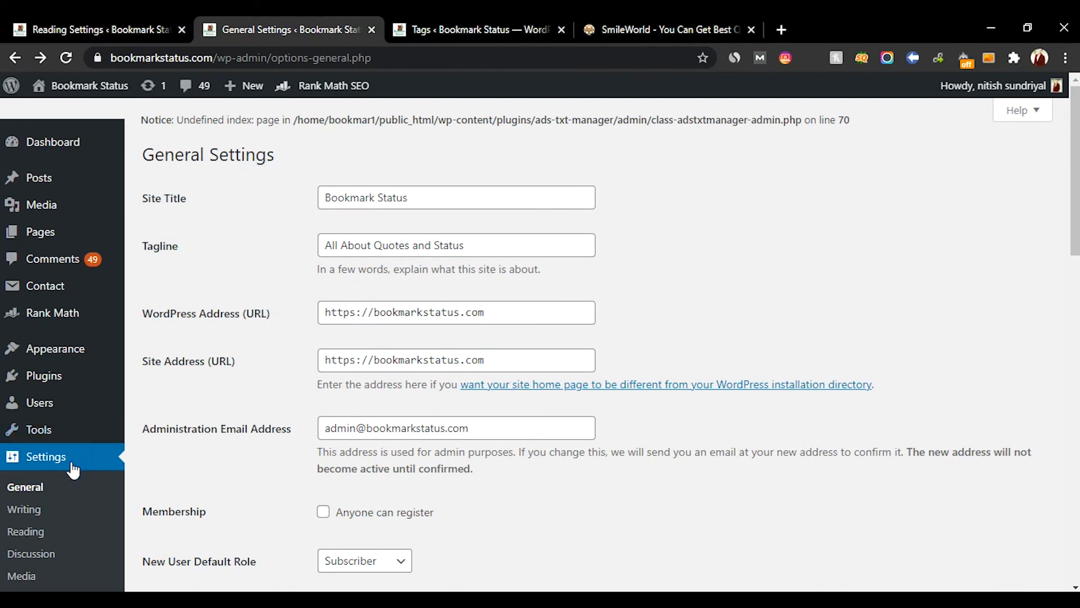
pyautogui.click(37, 519)
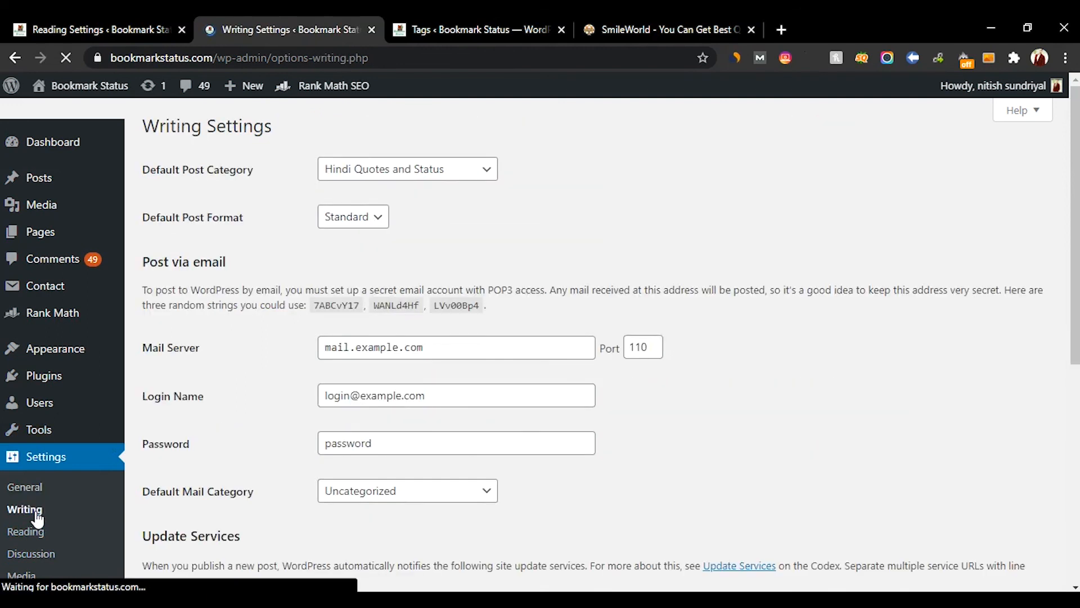
pyautogui.scroll(-4, 682, 232)
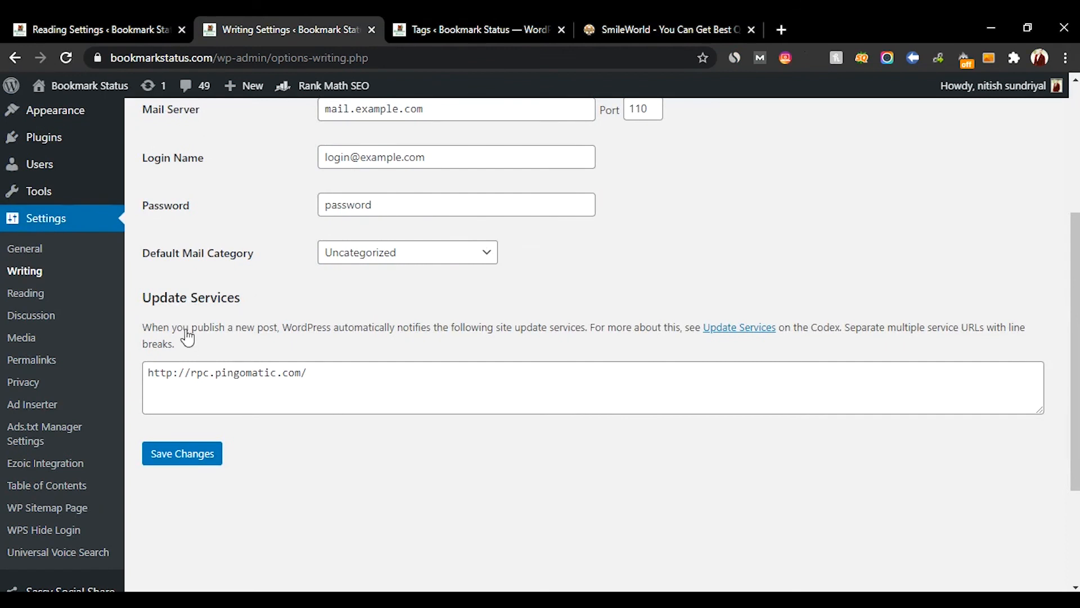
pyautogui.moveTo(145, 298); pyautogui.dragTo(260, 302)
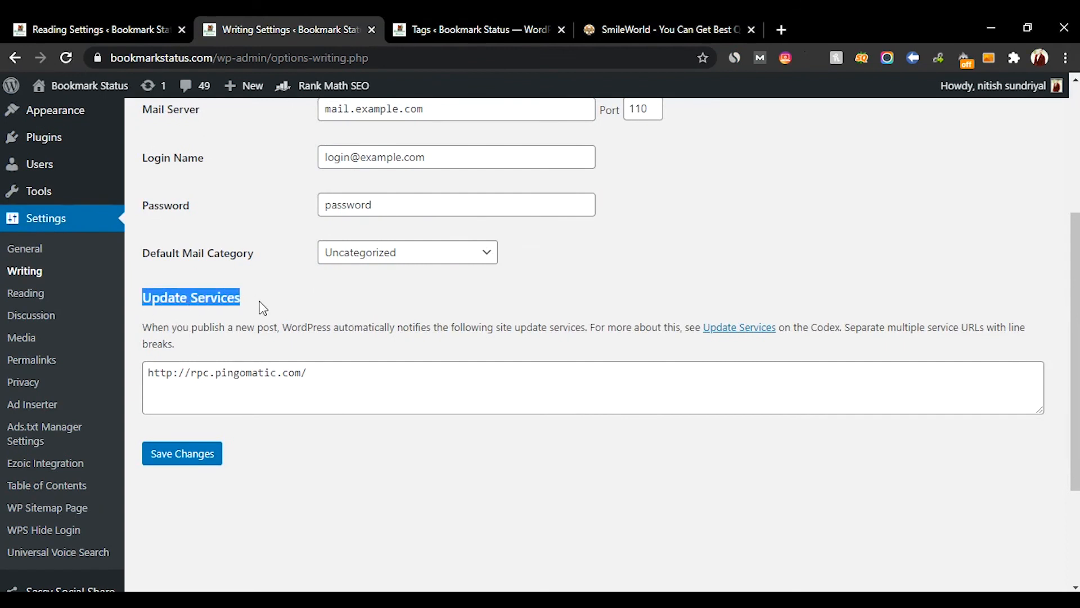
pyautogui.click(410, 367)
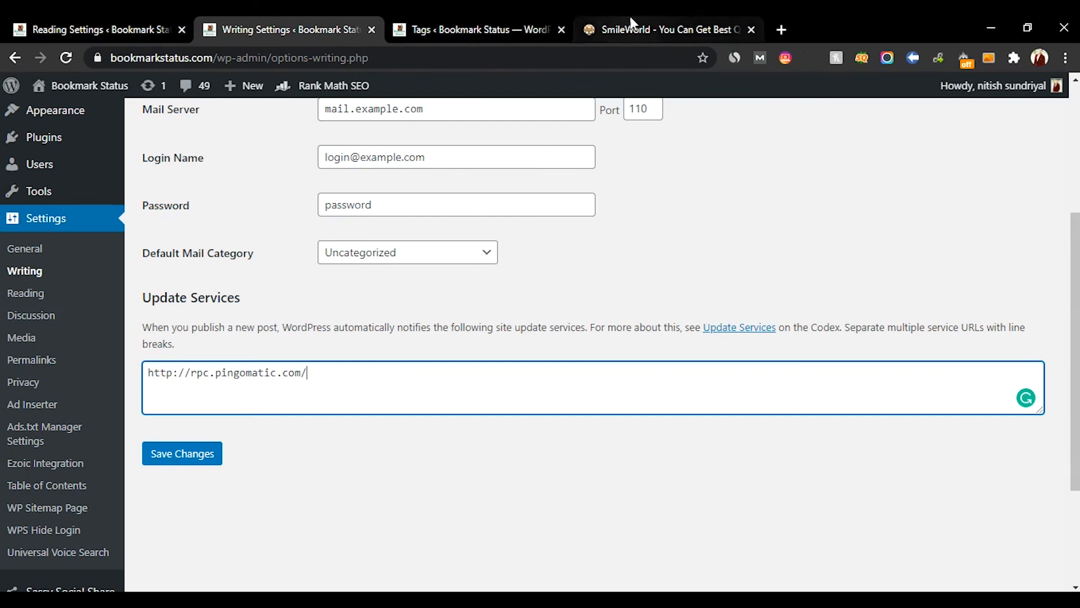
# Search Google for "ping website lists" in a new tab and open the wpressblog.com article on free ping submission sites.
pyautogui.click(780, 29)
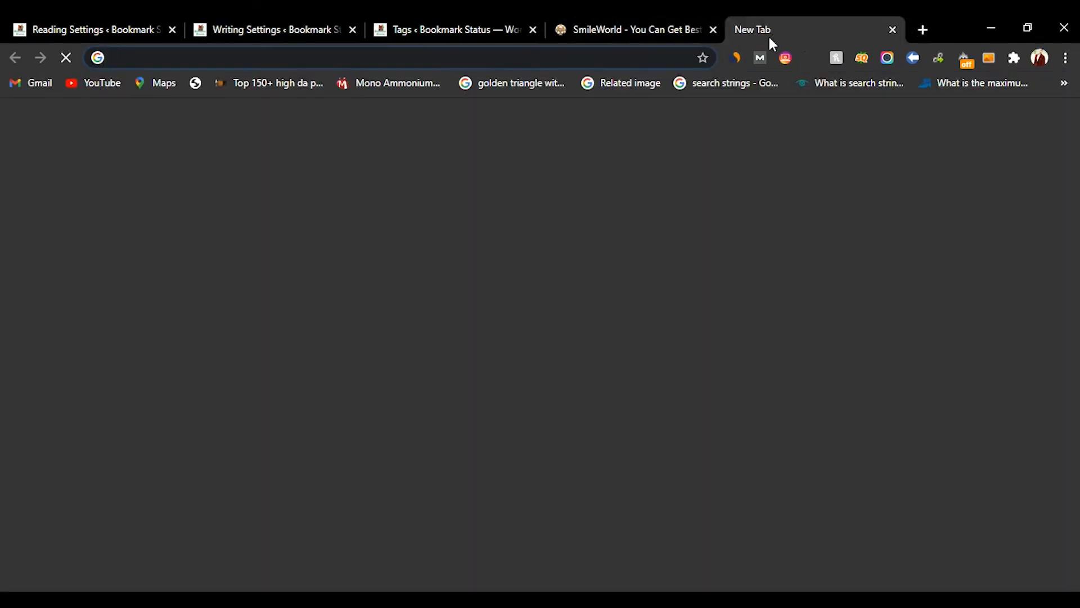
pyautogui.write('ping')
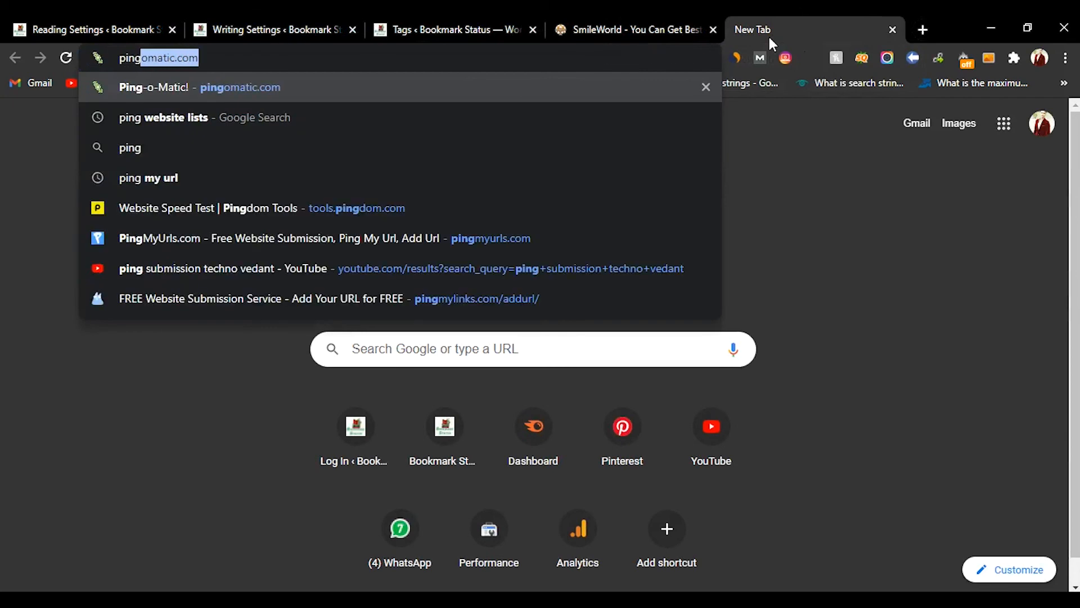
pyautogui.press('Return')
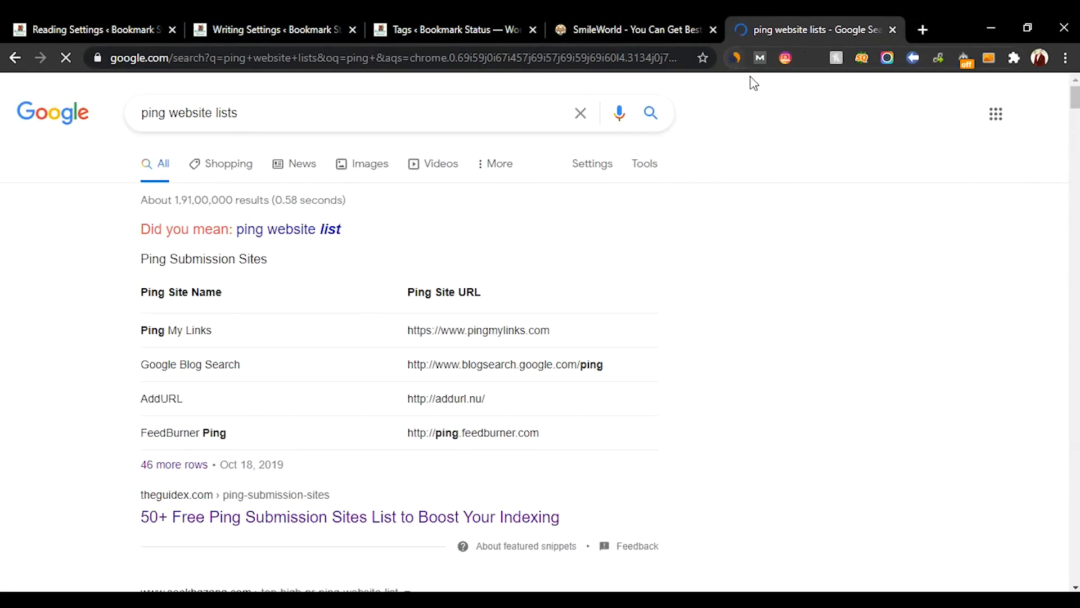
pyautogui.scroll(-3, 821, 227)
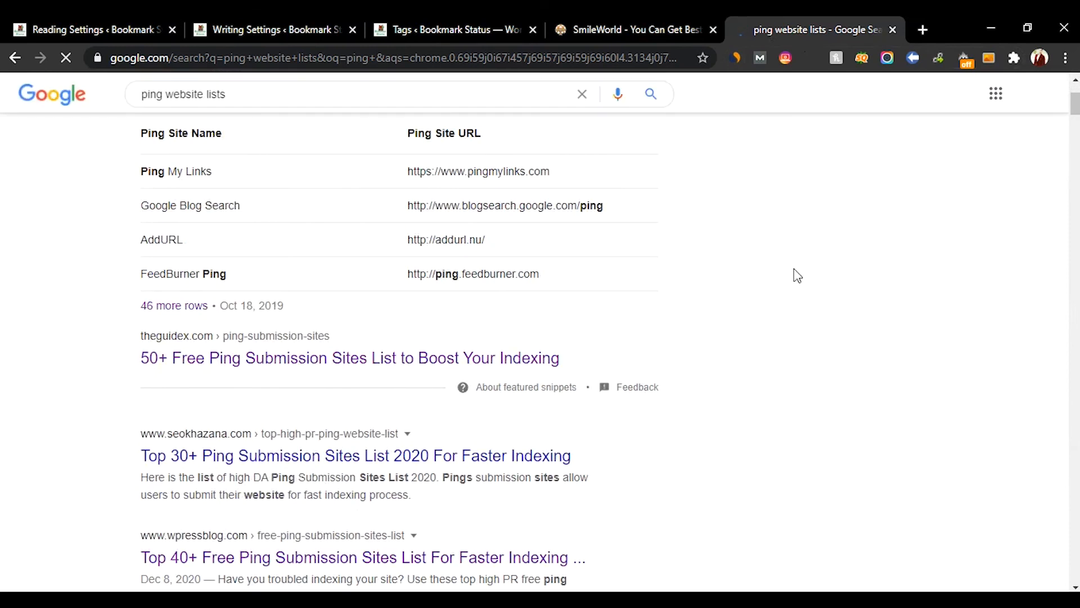
pyautogui.scroll(-3, 795, 268)
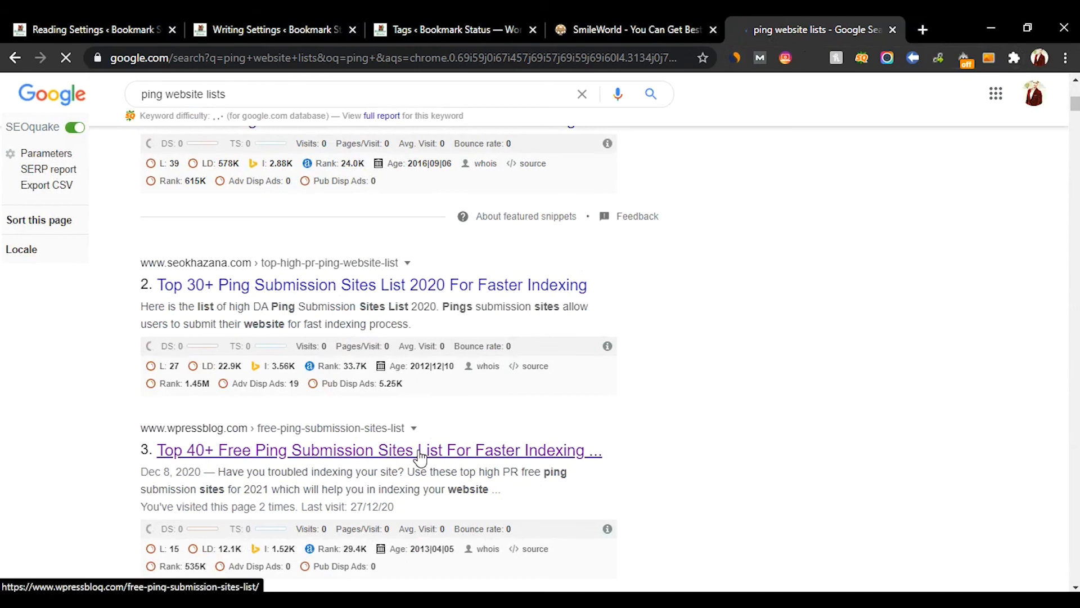
pyautogui.click(420, 458)
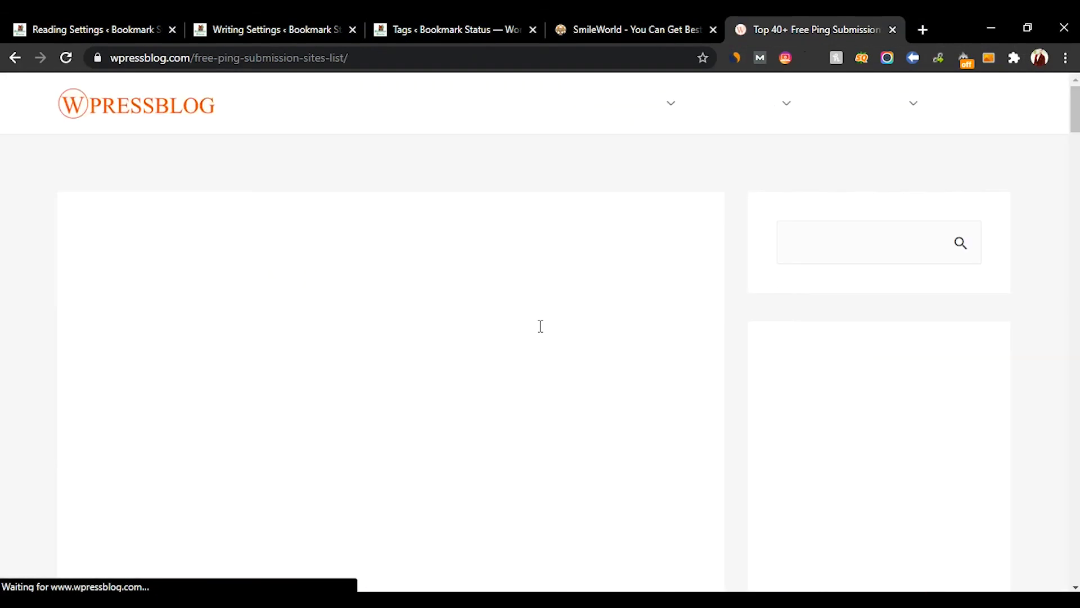
pyautogui.scroll(-15, 541, 324)
pyautogui.scroll(-18, 540, 326)
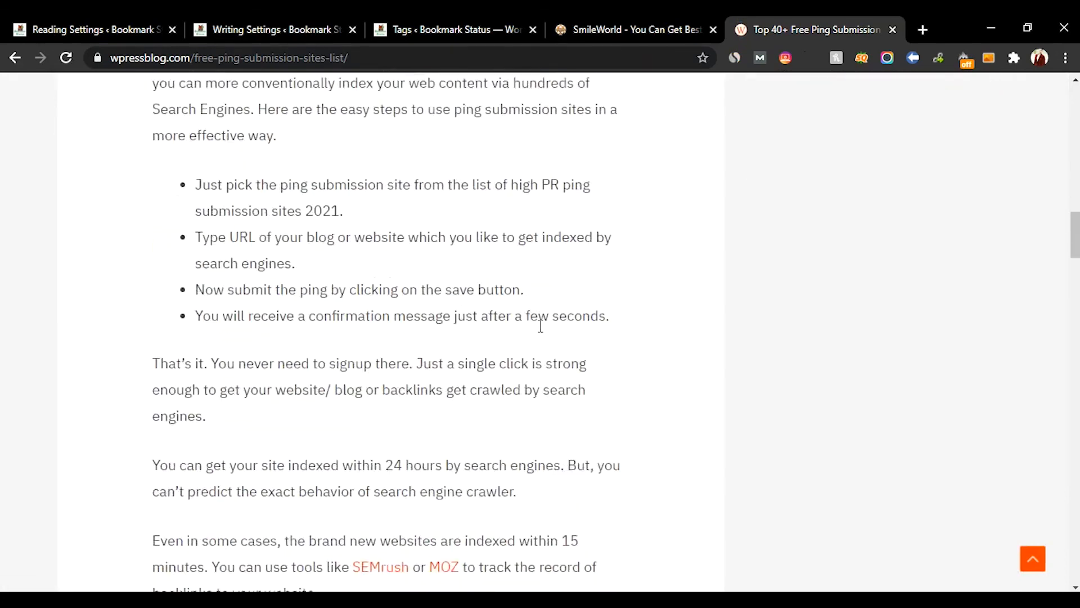
pyautogui.scroll(4, 541, 333)
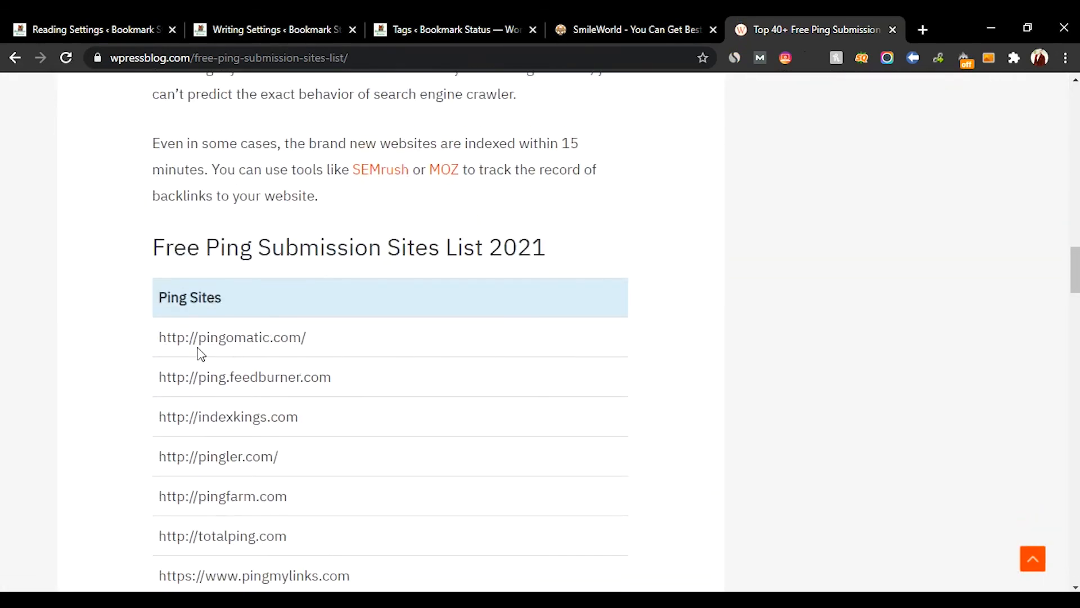
pyautogui.moveTo(159, 336); pyautogui.dragTo(354, 562)
pyautogui.scroll(-2, 338, 583)
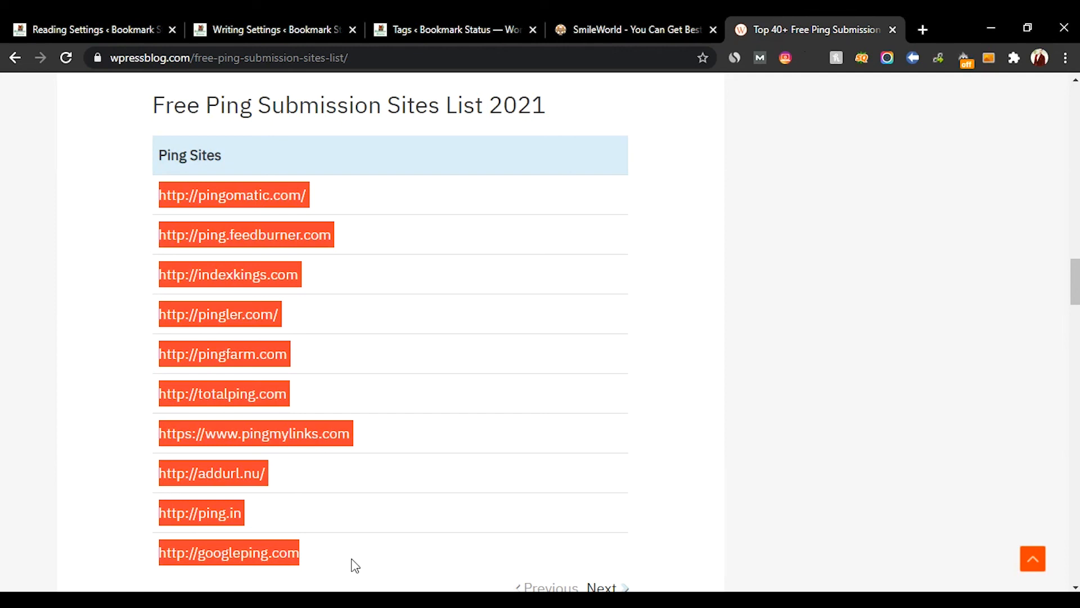
pyautogui.click(456, 29)
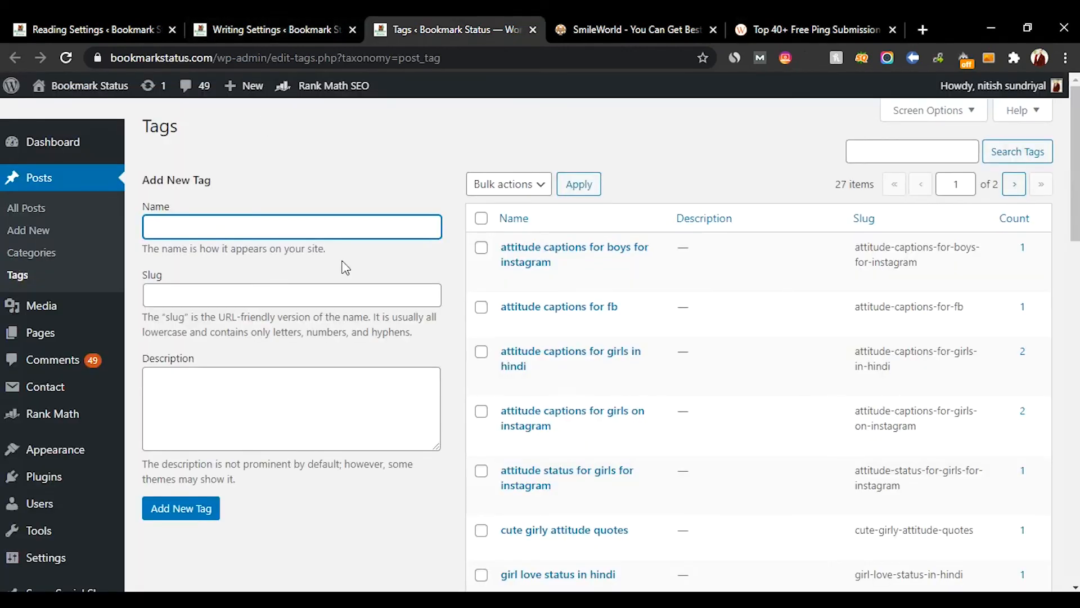
pyautogui.click(261, 29)
pyautogui.press('Return')
pyautogui.hotkey('ctrl', 'v')
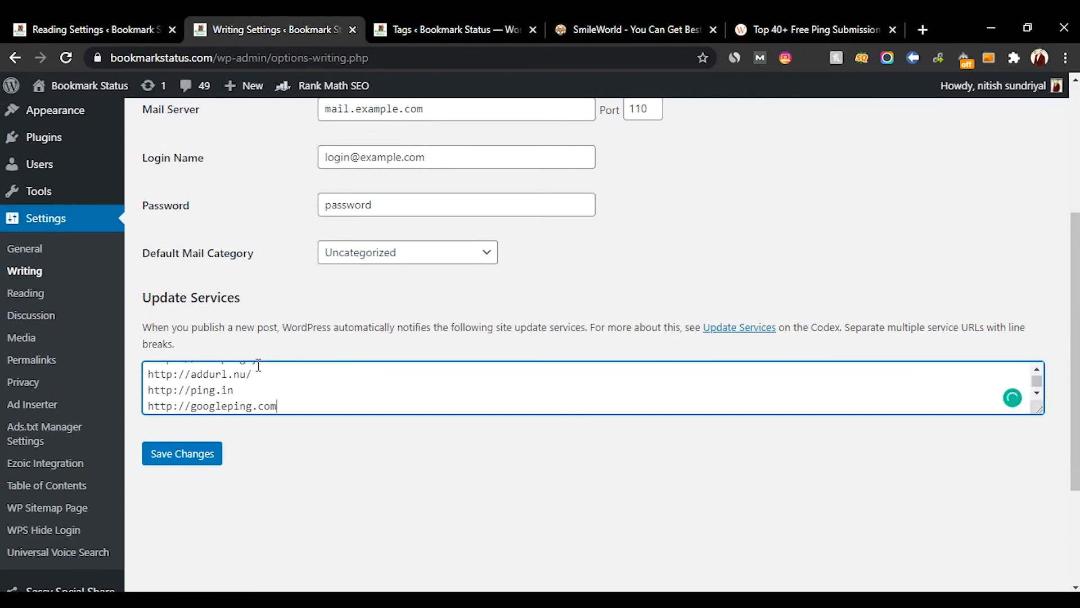
pyautogui.click(209, 457)
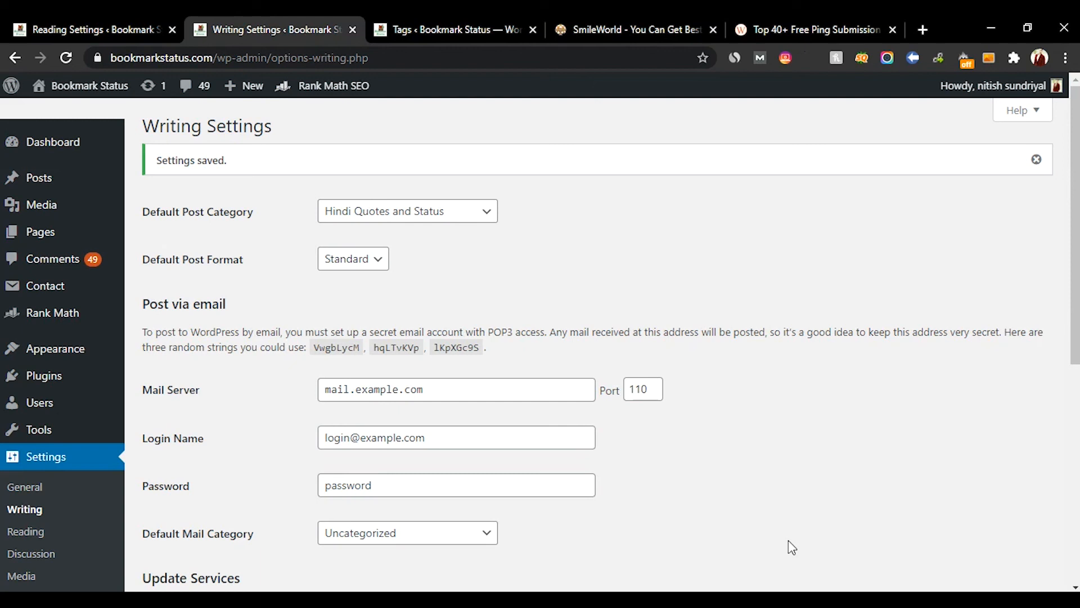
pyautogui.scroll(-2, 788, 540)
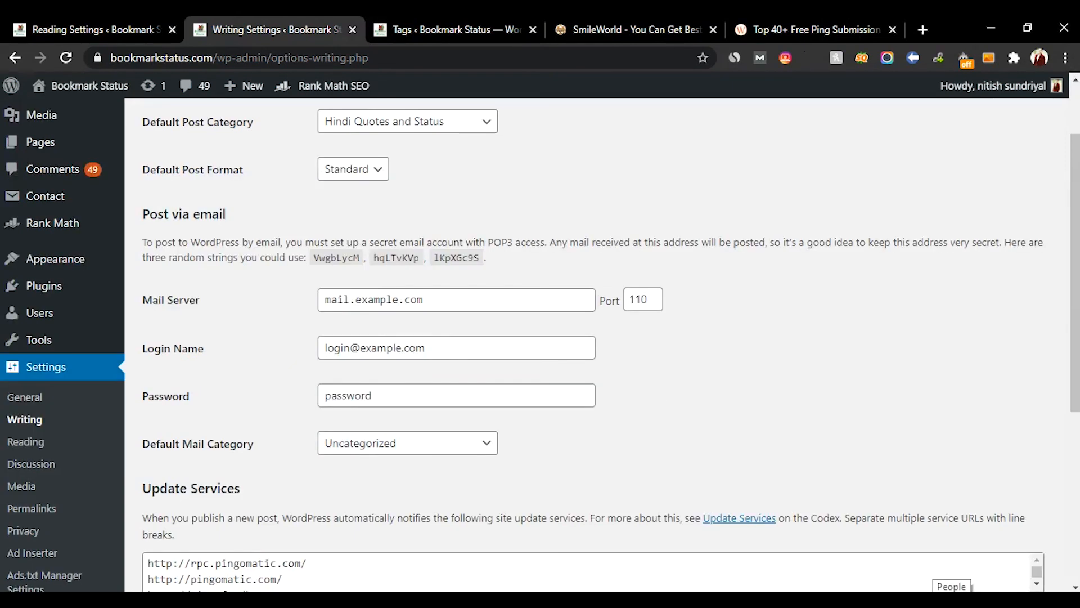